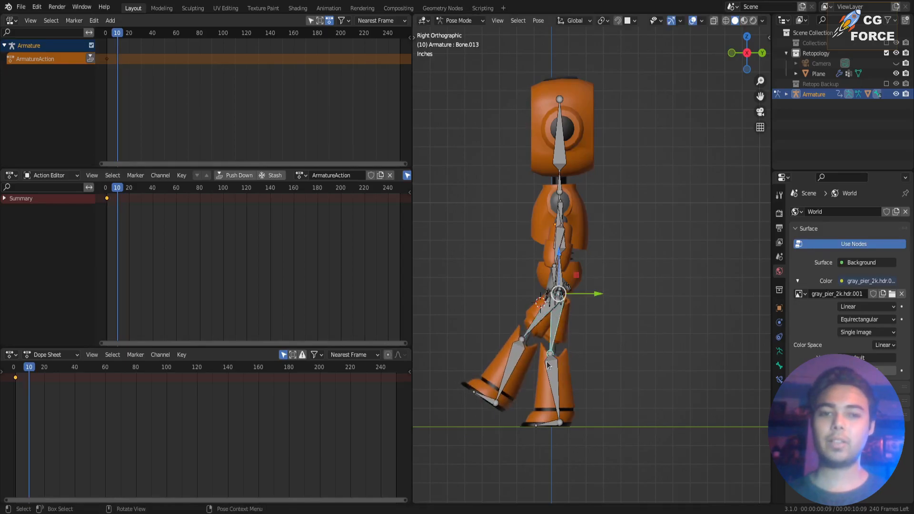
# At frame 10, rotate the robot's leg and arm bones into a mid-stride walking pose and keyframe all bones.
pyautogui.click(585, 344)
pyautogui.press('i')
pyautogui.click(560, 215)
pyautogui.press('r')
pyautogui.click(589, 273)
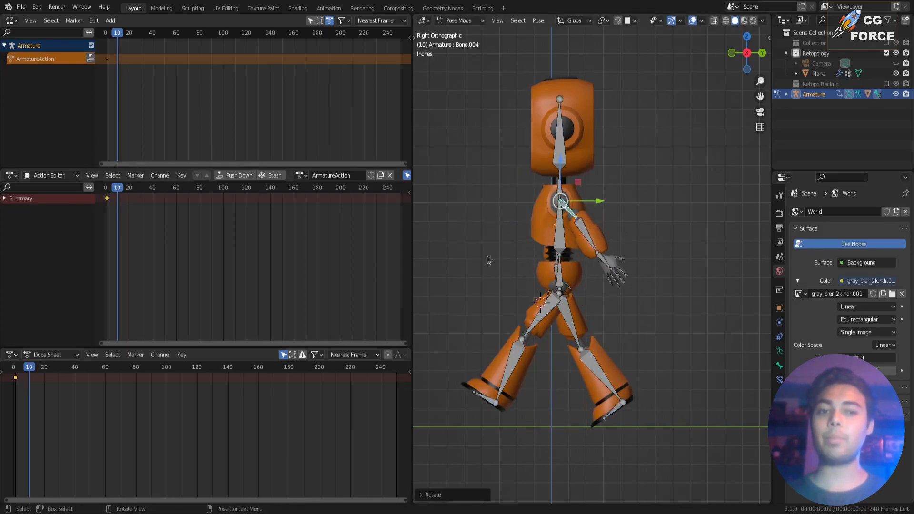
pyautogui.click(558, 212)
# At frame 20, rotate the arm and leg bones into the next stride pose and keyframe all bones.
pyautogui.press('r')
pyautogui.click(533, 238)
pyautogui.press('a')
pyautogui.press('i')
pyautogui.click(44, 367)
pyautogui.click(550, 209)
pyautogui.press('r')
pyautogui.click(570, 210)
pyautogui.press('r')
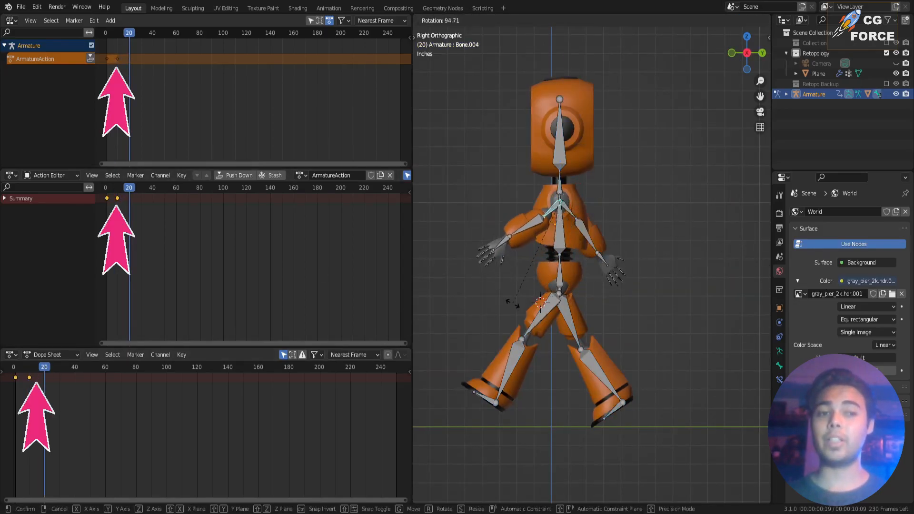
pyautogui.click(541, 315)
pyautogui.press('r')
pyautogui.click(571, 321)
pyautogui.press('r')
pyautogui.press('a')
pyautogui.press('i')
# Duplicate the walk pose keyframes further along the timeline to extend the cycle to frame 40.
pyautogui.click(30, 379)
pyautogui.hotkey('shift', 'd')
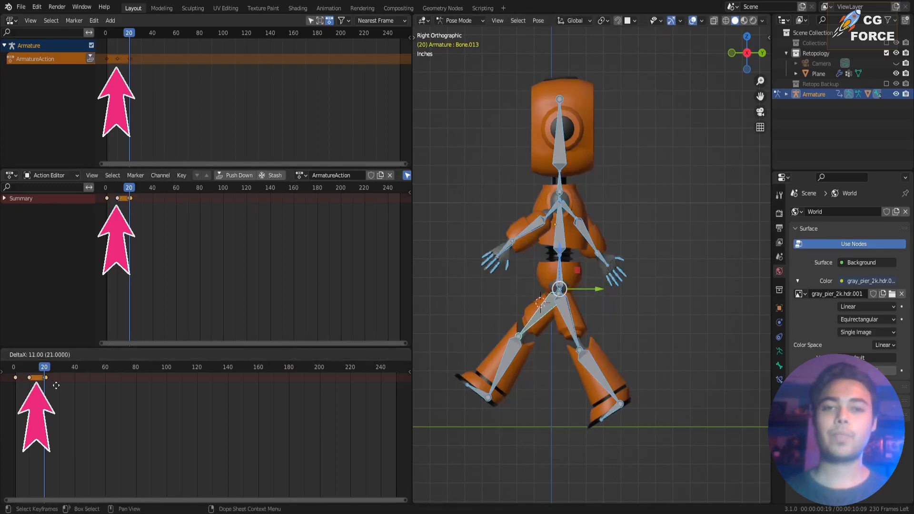
pyautogui.click(91, 384)
# Play back the walk cycle from the first frame.
pyautogui.click(15, 367)
pyautogui.press('space')
pyautogui.moveTo(619, 267); pyautogui.dragTo(680, 281, button='middle')
pyautogui.scroll(-3, 681, 280)
pyautogui.press('space')
# Push the walk action ArmatureAction down into an NLA strip.
pyautogui.press('a')
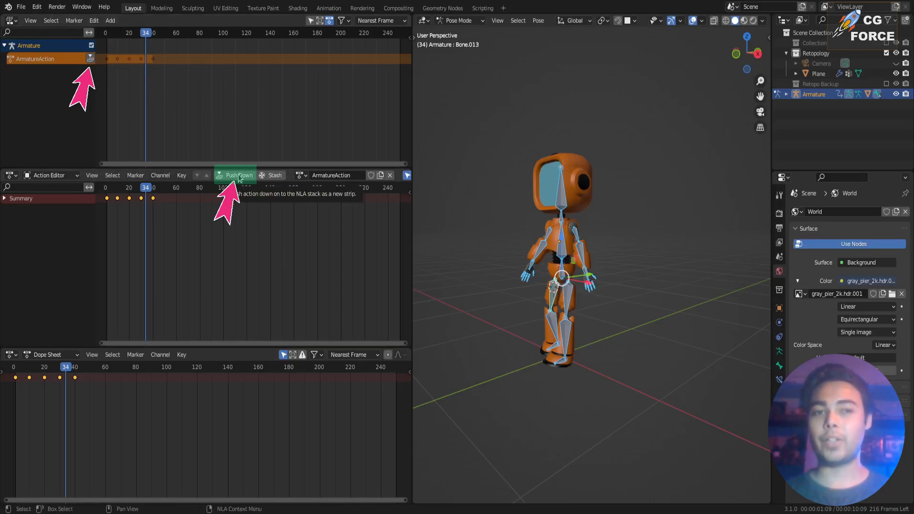
pyautogui.click(90, 59)
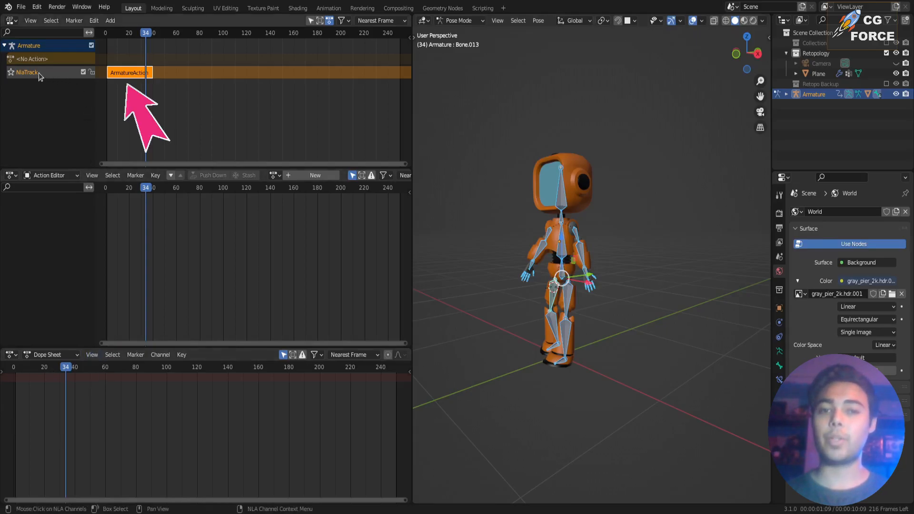
# Try moving the ArmatureAction strip along its NLA track and return it to its starting position.
pyautogui.moveTo(149, 35); pyautogui.dragTo(118, 47)
pyautogui.press('g')
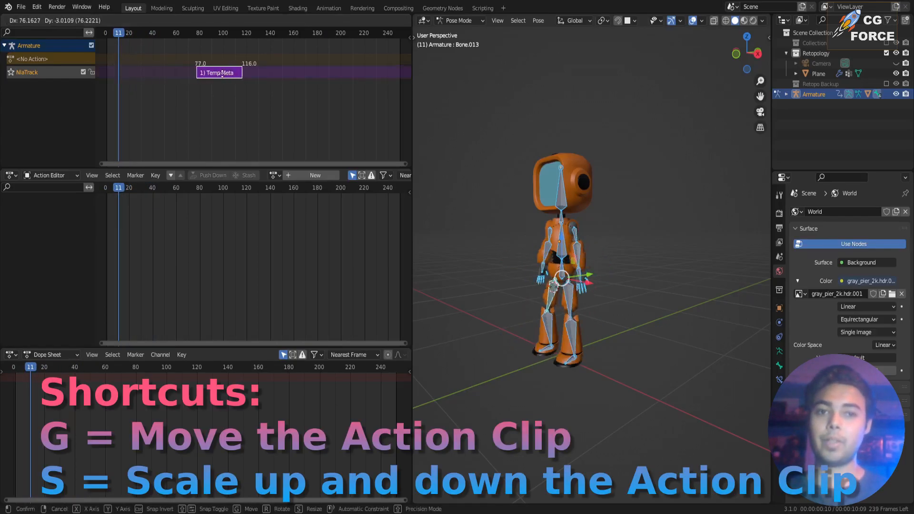
pyautogui.click(178, 80)
pyautogui.click(146, 41)
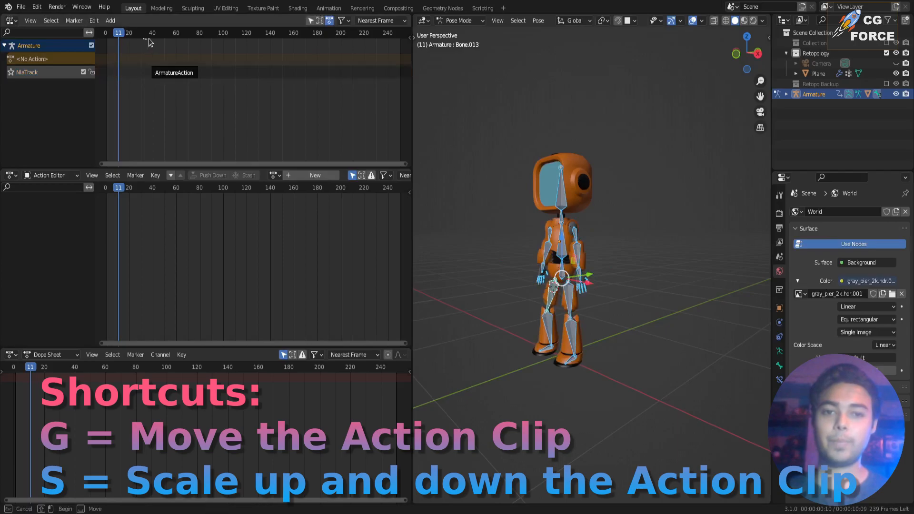
pyautogui.moveTo(150, 36); pyautogui.dragTo(134, 49)
pyautogui.moveTo(177, 76); pyautogui.dragTo(133, 76)
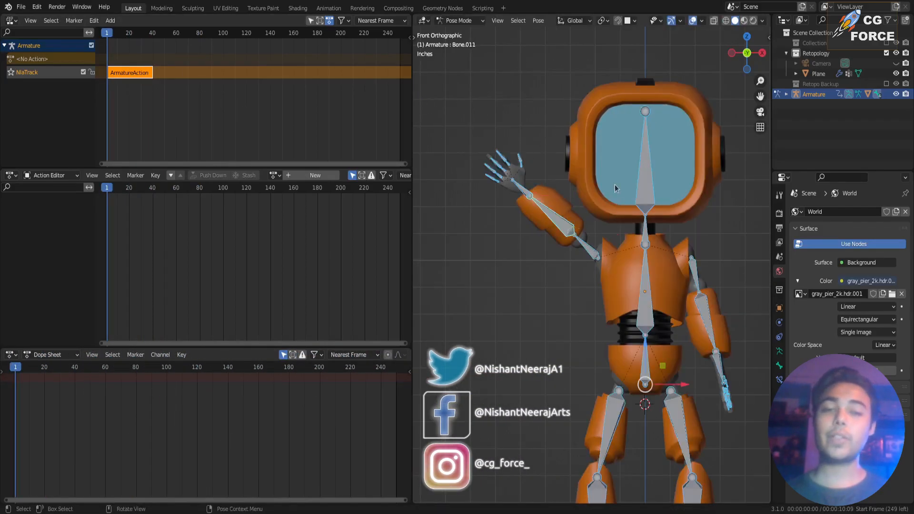
# Start a hand wave action by posing the raised arm and keyframing all bones at frames 1, 10 and 20.
pyautogui.press('i')
pyautogui.moveTo(16, 368); pyautogui.dragTo(75, 370)
pyautogui.click(552, 213)
pyautogui.press('r')
pyautogui.click(581, 145)
pyautogui.press('a')
pyautogui.press('i')
pyautogui.click(567, 212)
pyautogui.press('r')
pyautogui.click(554, 123)
pyautogui.press('a')
pyautogui.press('i')
# Swing the raised forearm back and forth, keyframing all bones at frames 30 and 40, and play back the wave.
pyautogui.click(552, 213)
pyautogui.press('r')
pyautogui.click(569, 113)
pyautogui.press('a')
pyautogui.press('i')
pyautogui.click(565, 209)
pyautogui.press('r')
pyautogui.click(589, 217)
pyautogui.press('a')
pyautogui.press('i')
pyautogui.hotkey('shift', 'Left')
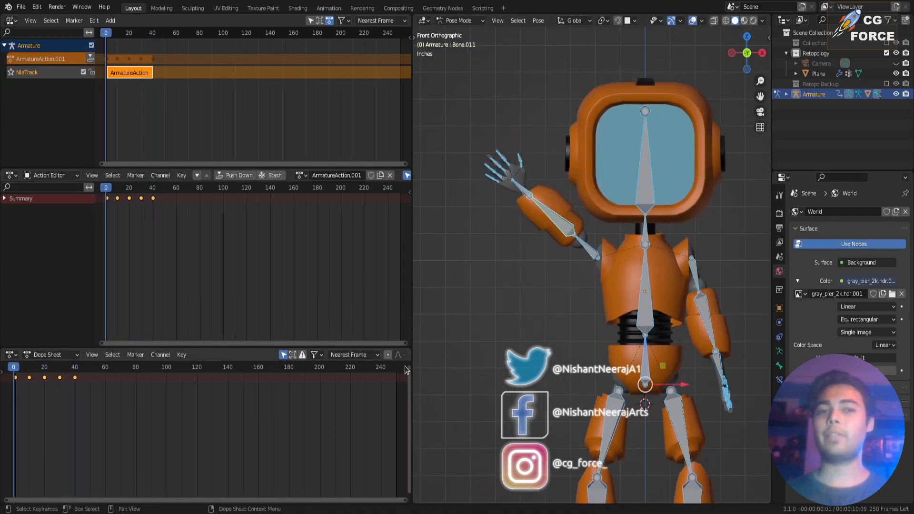
pyautogui.press('space')
pyautogui.press('space')
# Shift the wave keyframes about 10 frames later and keyframe a starting pose with the waving arm lowered beside the body.
pyautogui.moveTo(15, 376)
pyautogui.mouseDown()
pyautogui.moveTo(30, 377)
pyautogui.moveTo(13, 368)
pyautogui.mouseUp()
pyautogui.hotkey('alt', 'r')
pyautogui.hotkey('ctrl', 'z')
pyautogui.click(584, 245)
pyautogui.press('r')
pyautogui.click(582, 316)
pyautogui.click(570, 365)
pyautogui.press('r')
pyautogui.press('y')
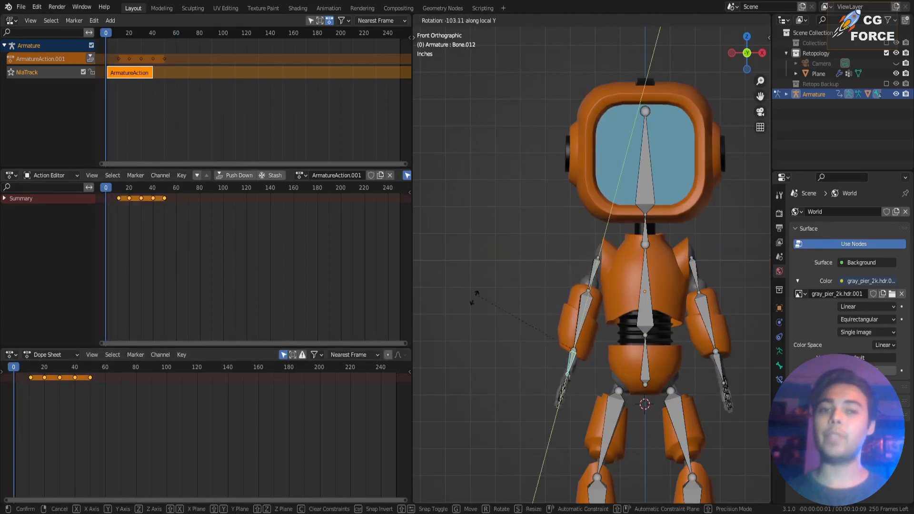
pyautogui.click(571, 247)
pyautogui.press('a')
pyautogui.press('i')
pyautogui.click(571, 247)
# Push the wave action down into its own NLA strip and move that strip directly after the walk strip.
pyautogui.press('space')
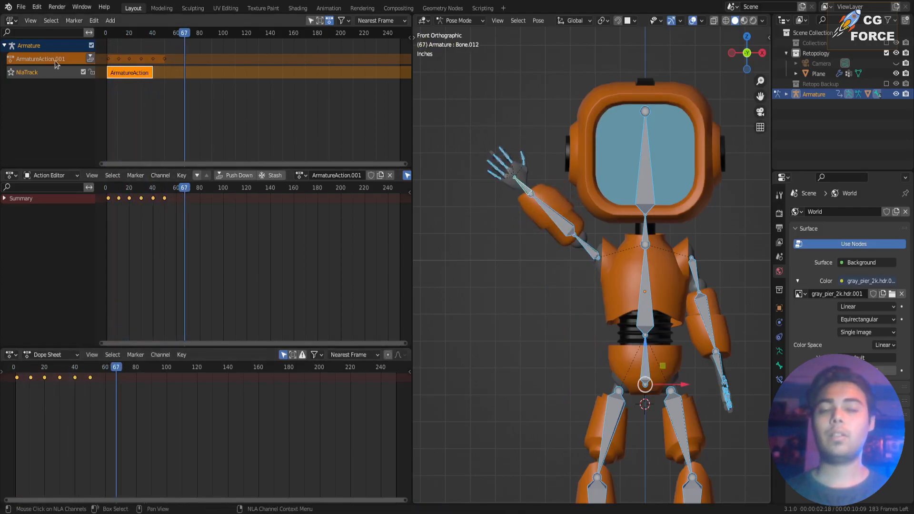
pyautogui.click(90, 58)
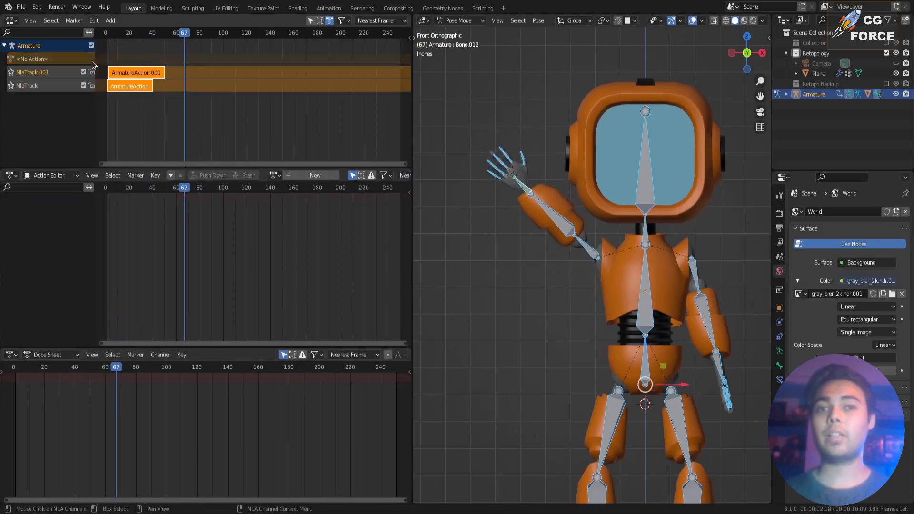
pyautogui.click(129, 72)
pyautogui.moveTo(121, 81); pyautogui.dragTo(166, 81)
# Play the combined walk and wave animation from the start and view the robot from another angle.
pyautogui.hotkey('shift', 'Left')
pyautogui.press('space')
pyautogui.moveTo(675, 307); pyautogui.dragTo(622, 299, button='middle')
pyautogui.press('space')
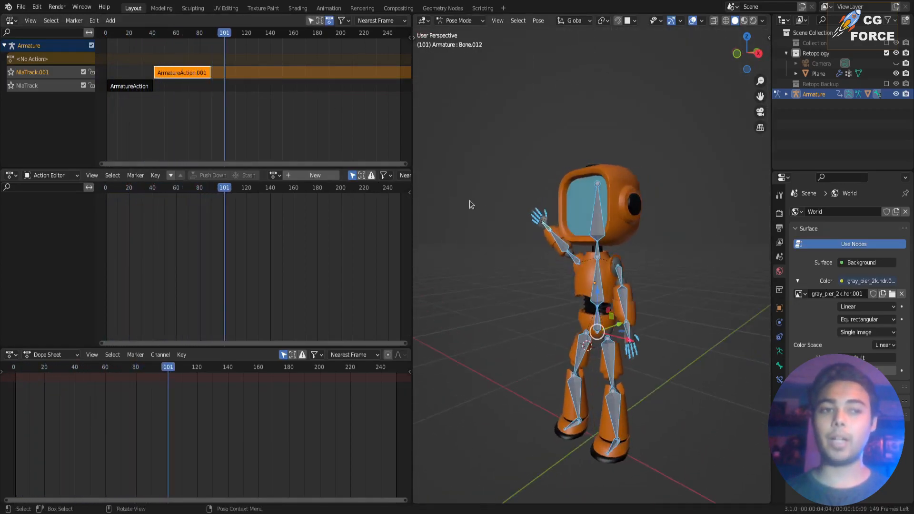
pyautogui.moveTo(585, 273); pyautogui.dragTo(512, 275, button='middle')
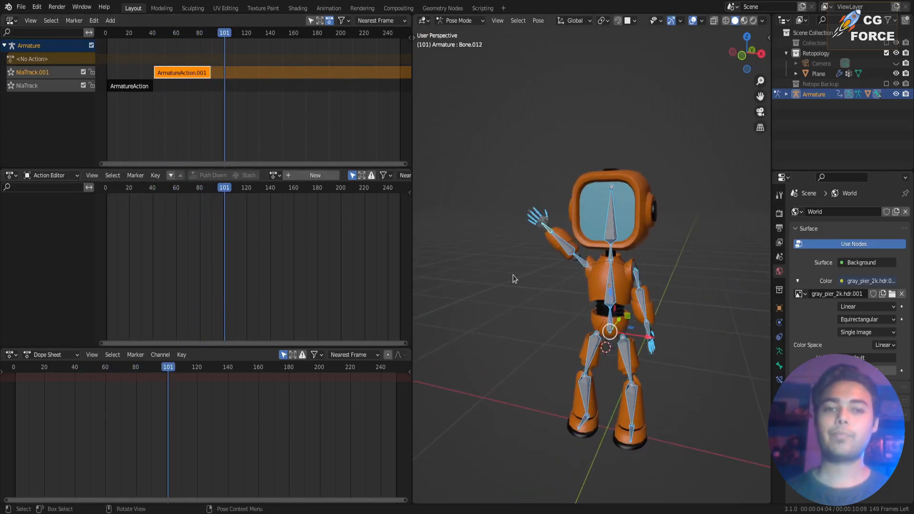
pyautogui.click(474, 421)
# Rename the walk strip's NLA track to Walk and the wave strip's track to Hand wave.
pyautogui.doubleClick(41, 86)
pyautogui.write('Wal')
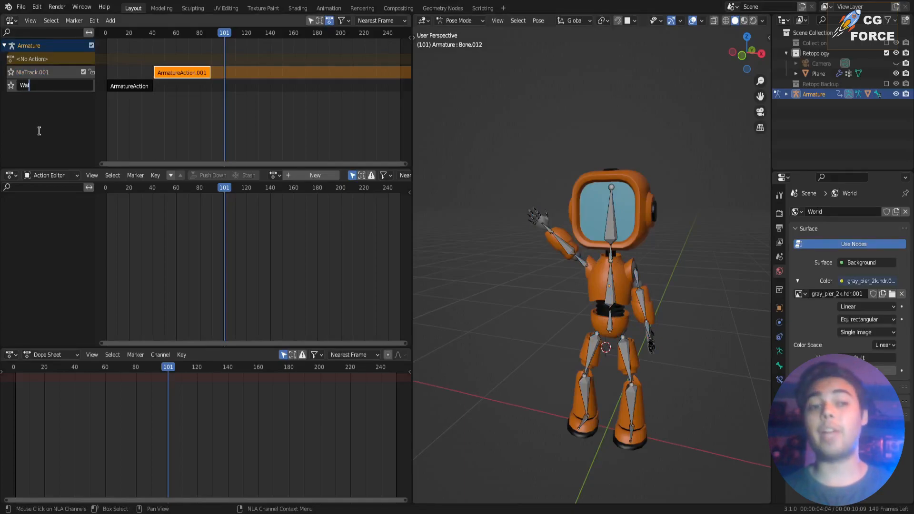
pyautogui.write('k')
pyautogui.press('Return')
pyautogui.doubleClick(42, 71)
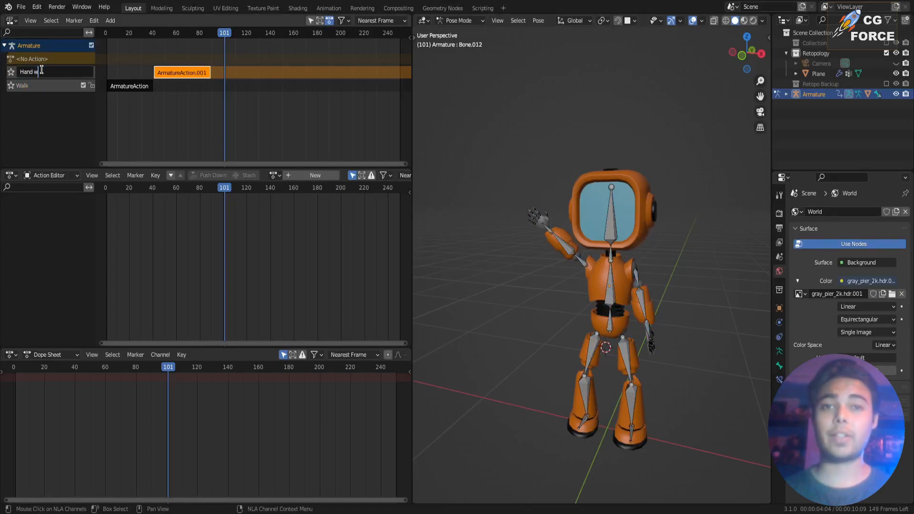
# Load the walk's ArmatureAction into the Action Editor and switch it to the wave's ArmatureAction.001.
pyautogui.click(145, 88)
pyautogui.press('Home')
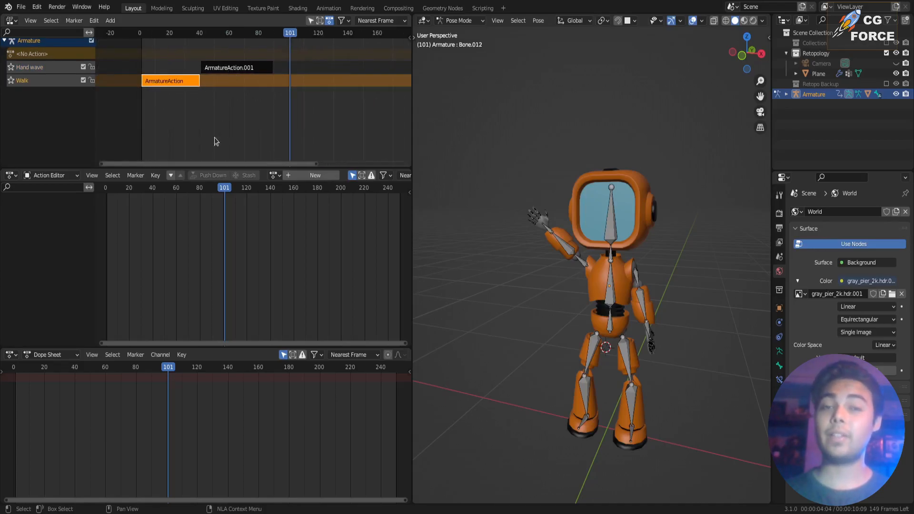
pyautogui.click(274, 176)
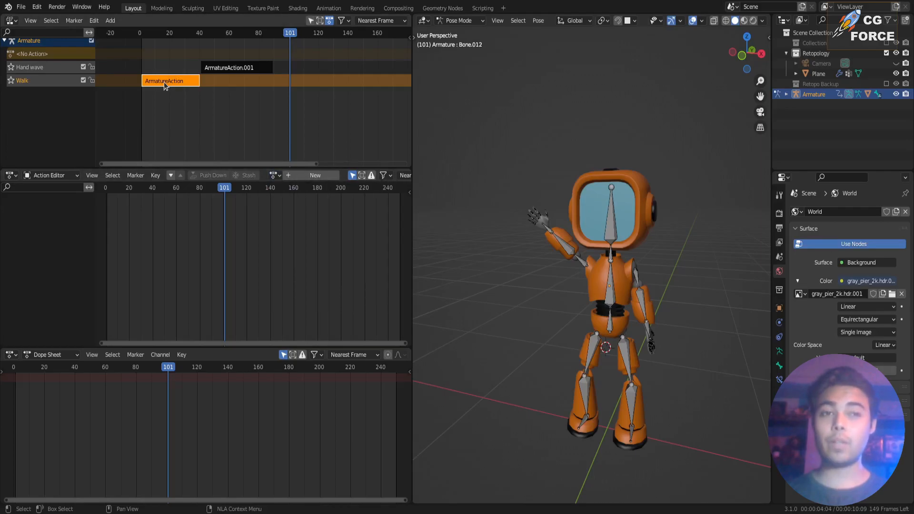
pyautogui.click(273, 175)
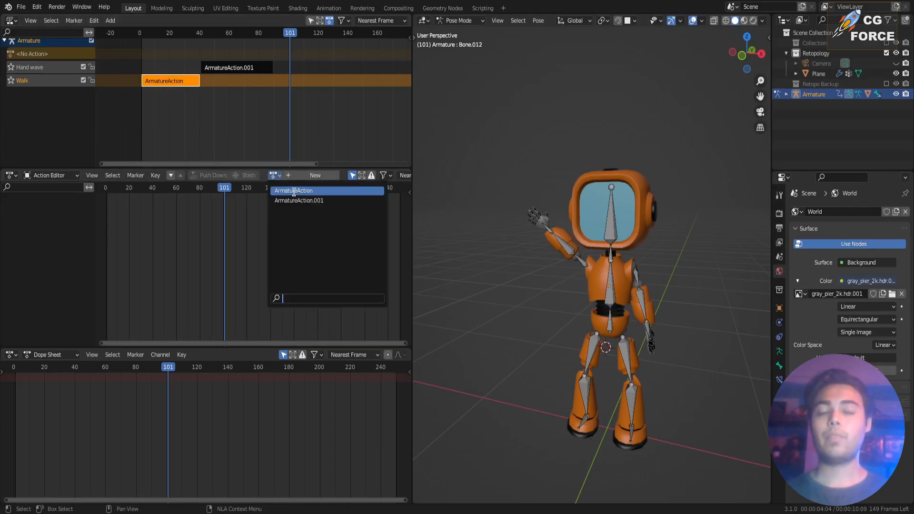
pyautogui.click(294, 191)
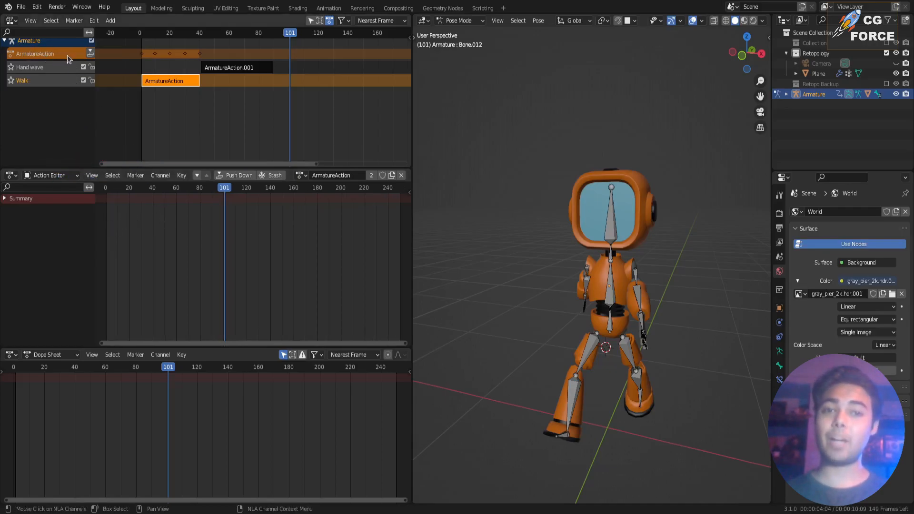
pyautogui.click(301, 175)
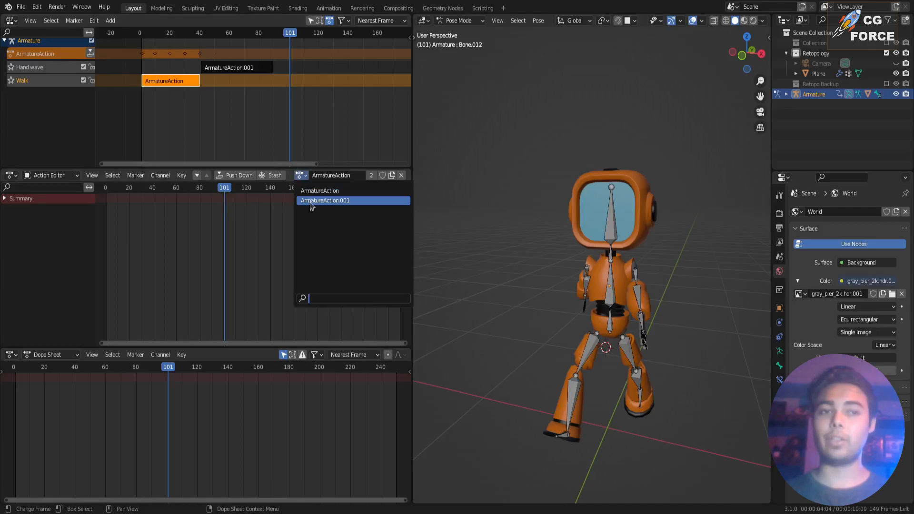
pyautogui.click(310, 202)
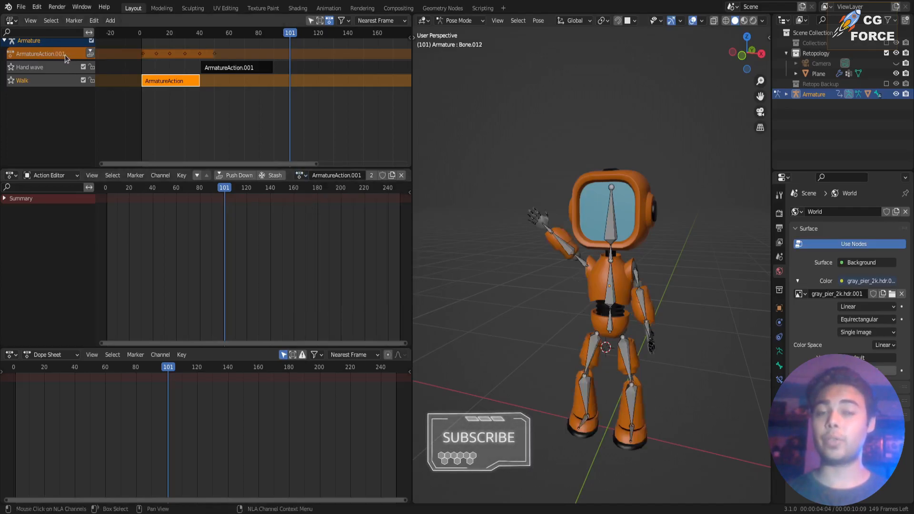
# Try a keyframed sideways torso tilt at frame 62 of ArmatureAction.001, undo it and unlink the action.
pyautogui.click(612, 280)
pyautogui.moveTo(135, 366); pyautogui.dragTo(108, 370)
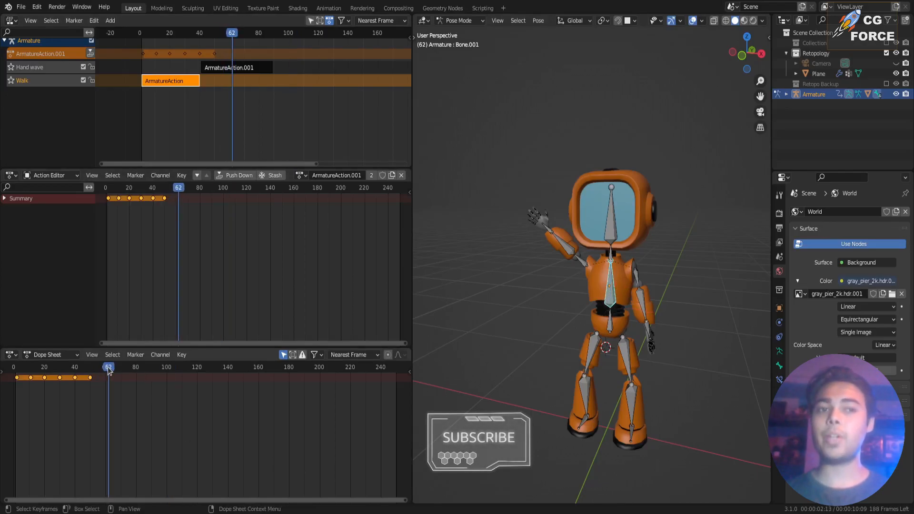
pyautogui.press('r')
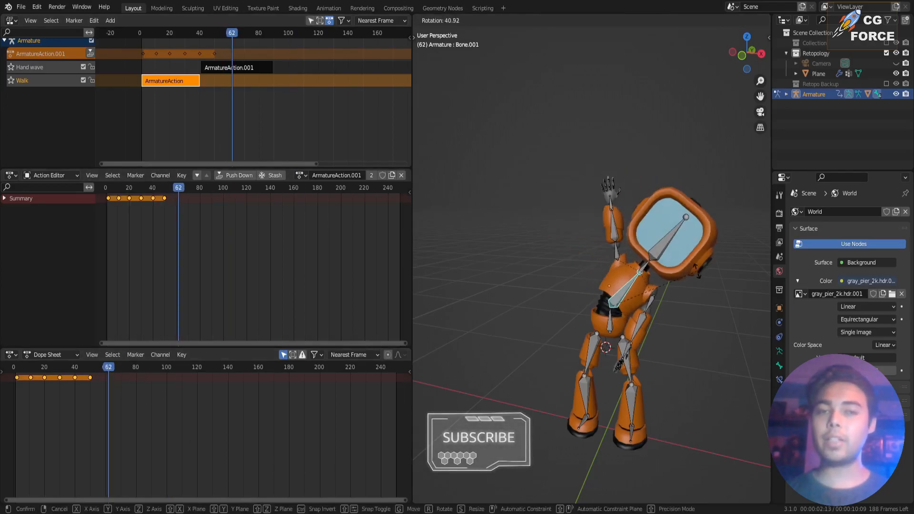
pyautogui.click(697, 271)
pyautogui.press('i')
pyautogui.click(533, 262)
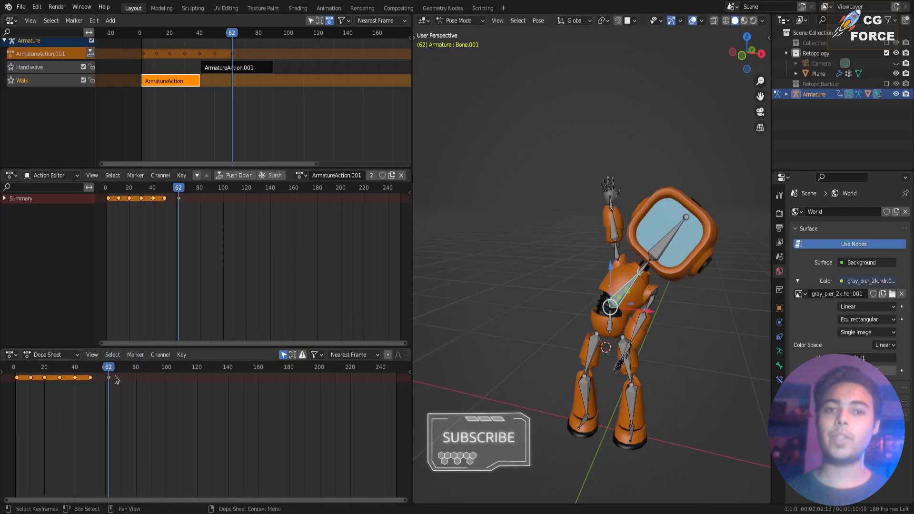
pyautogui.hotkey('ctrl', 'z')
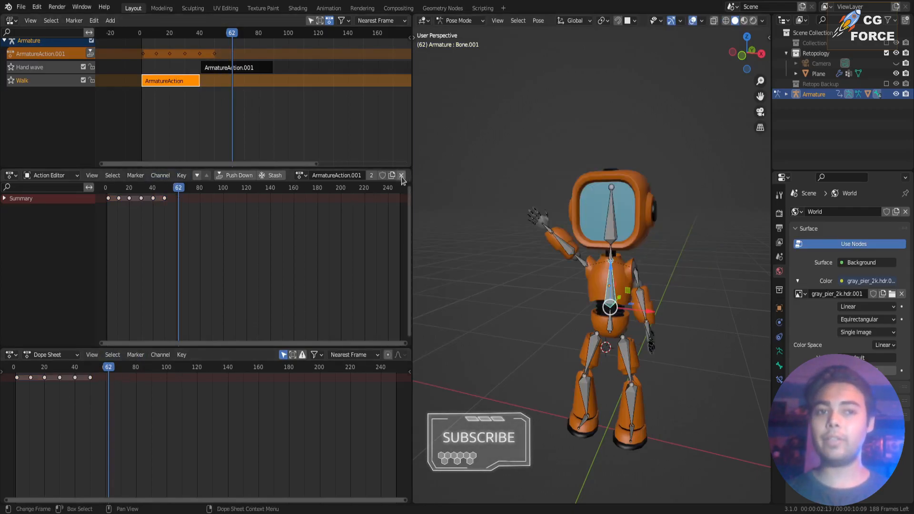
pyautogui.click(401, 176)
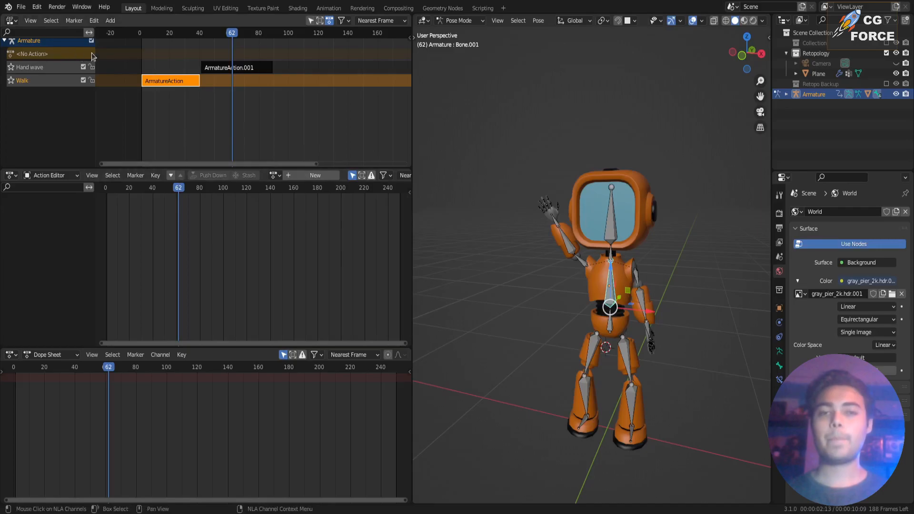
# Clear the rotation of all bones and move the playhead back to frame 1.
pyautogui.click(465, 301)
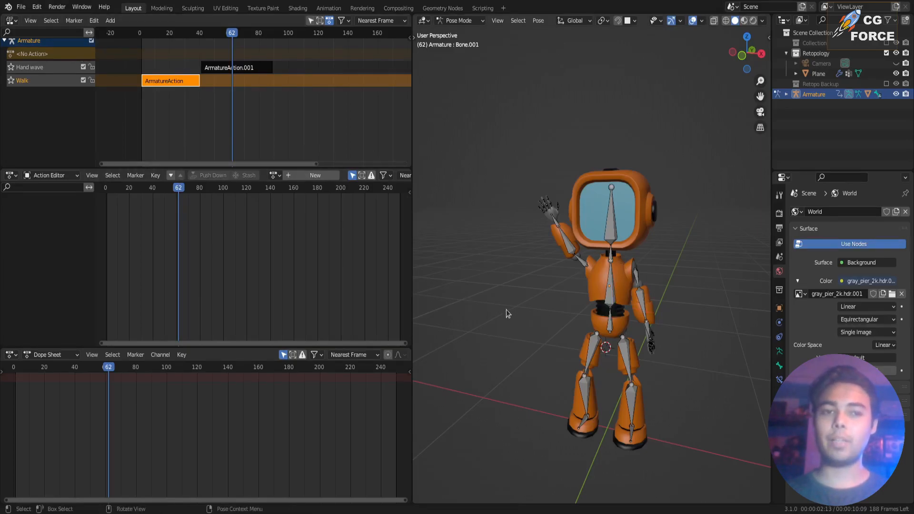
pyautogui.press('a')
pyautogui.hotkey('alt', 'r')
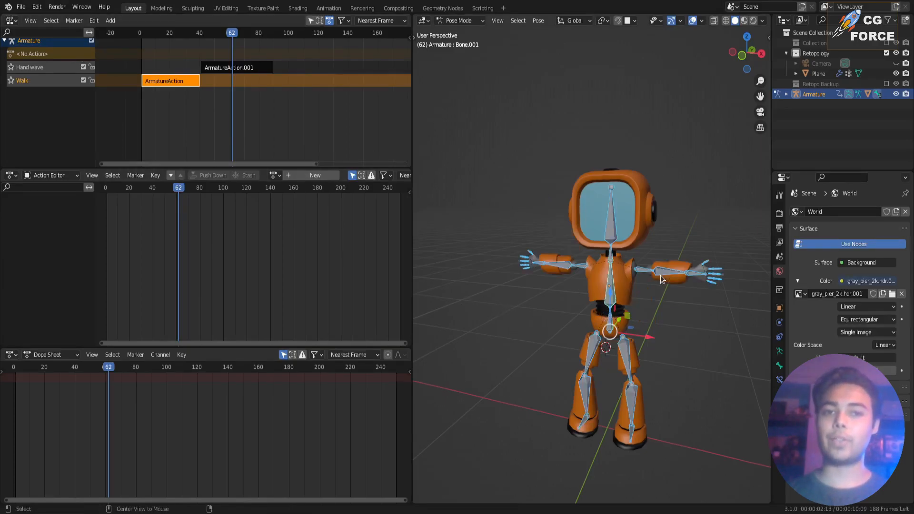
pyautogui.moveTo(105, 370); pyautogui.dragTo(13, 374)
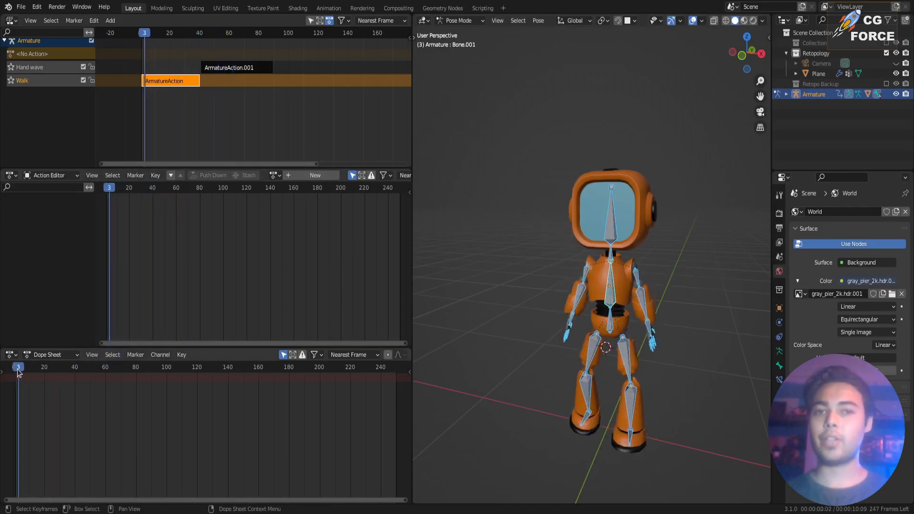
pyautogui.click(14, 372)
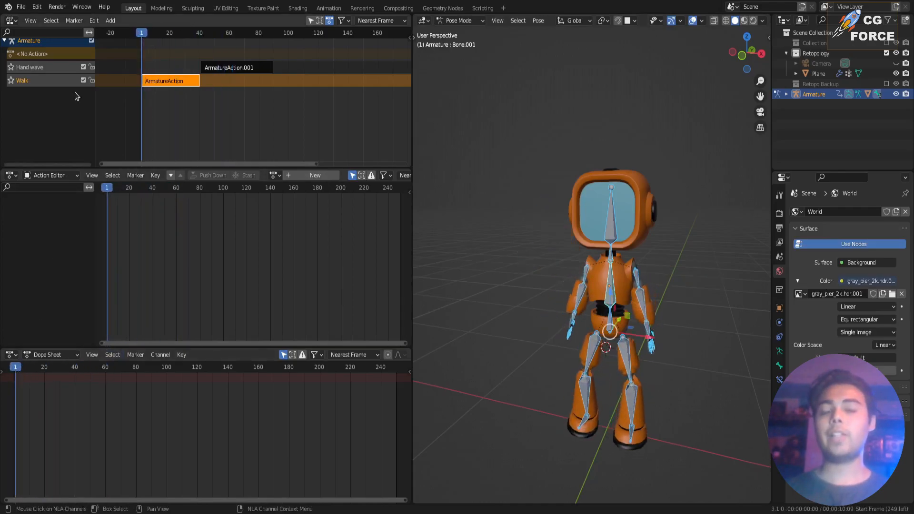
# Create a new action for the armature and keyframe all bones in the standing pose at frame 1.
pyautogui.click(299, 175)
pyautogui.scroll(-3, 606, 285)
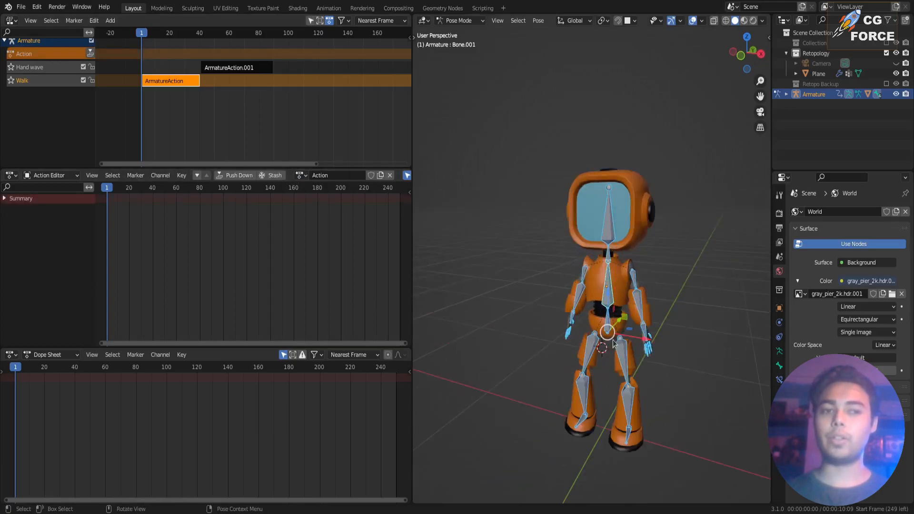
pyautogui.press('i')
# Rotate the arm and torso bones into a stretching pose for the new action.
pyautogui.press('KP_1')
pyautogui.click(582, 281)
pyautogui.press('r')
pyautogui.click(611, 276)
pyautogui.press('r')
pyautogui.press('r')
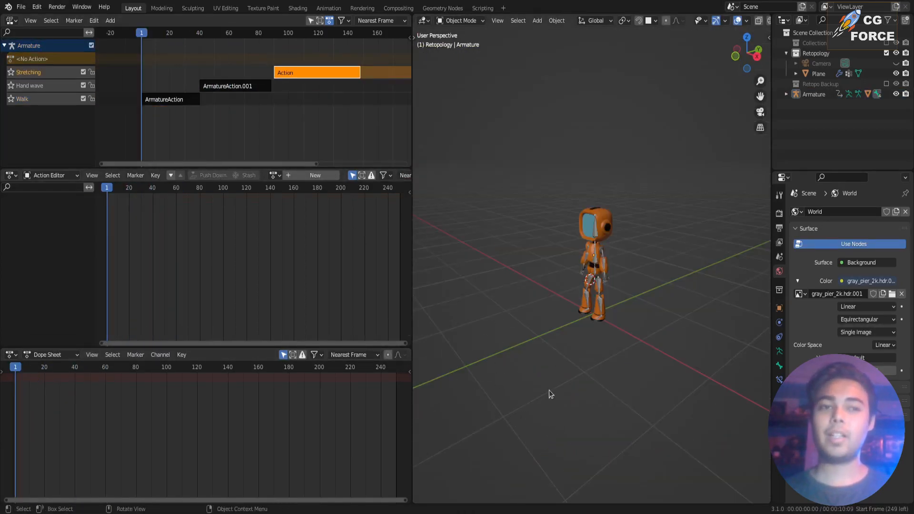
# Play the full walk, hand wave and stretching sequence while viewing the robot from the front.
pyautogui.press('space')
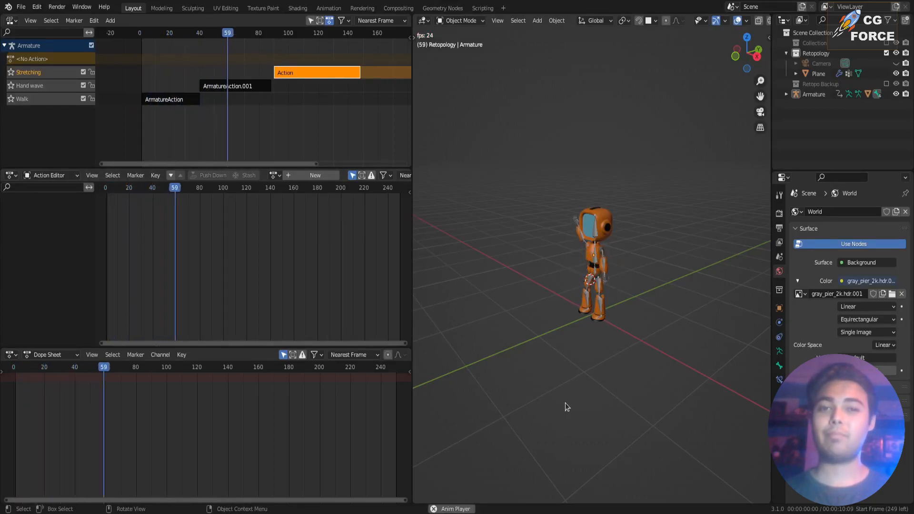
pyautogui.moveTo(567, 407); pyautogui.dragTo(629, 369, button='middle')
pyautogui.scroll(1, 628, 369)
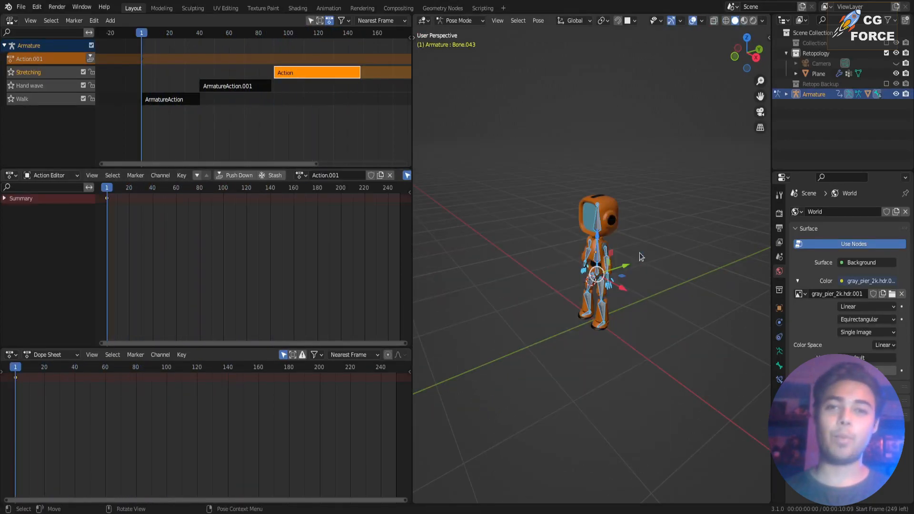
# Move all bones forward along the Y axis at frame 40, keyframe them in the new action and return to frame 0.
pyautogui.press('g')
pyautogui.click(528, 304)
pyautogui.moveTo(157, 34); pyautogui.dragTo(199, 37)
pyautogui.press('g')
pyautogui.press('y')
pyautogui.click(495, 317)
pyautogui.moveTo(495, 316); pyautogui.dragTo(511, 314, button='middle')
pyautogui.press('i')
pyautogui.click(512, 314)
pyautogui.moveTo(141, 36)
pyautogui.mouseDown()
pyautogui.moveTo(210, 44)
pyautogui.moveTo(140, 42)
pyautogui.mouseUp()
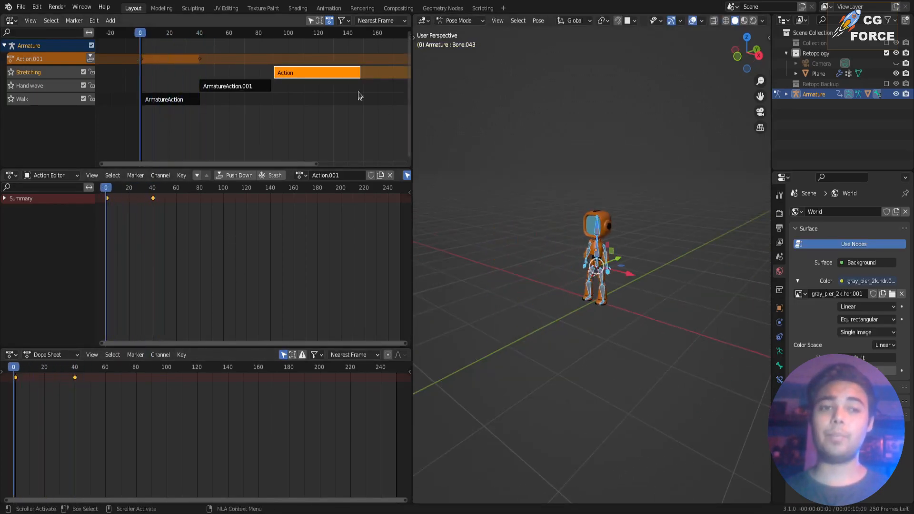
# Push the forward-movement action down and place its strip on an added track named Move Forward above Stretching.
pyautogui.click(90, 57)
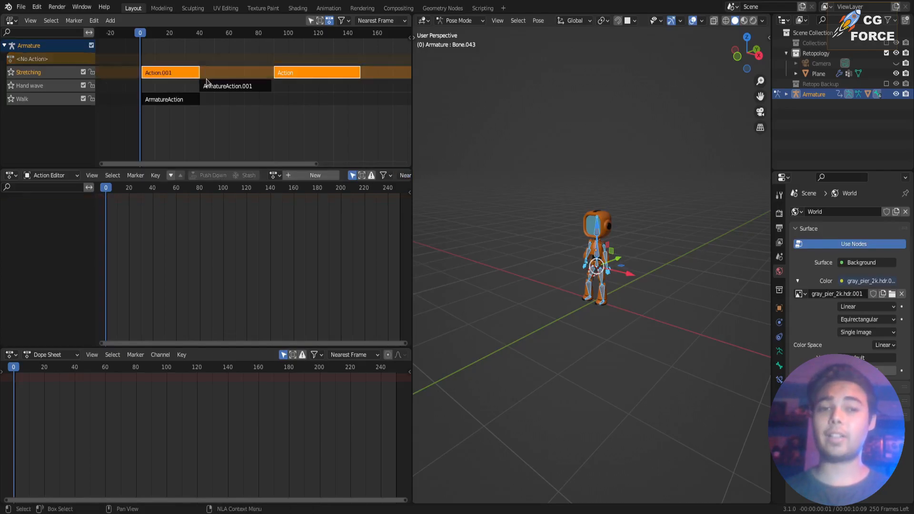
pyautogui.click(185, 74)
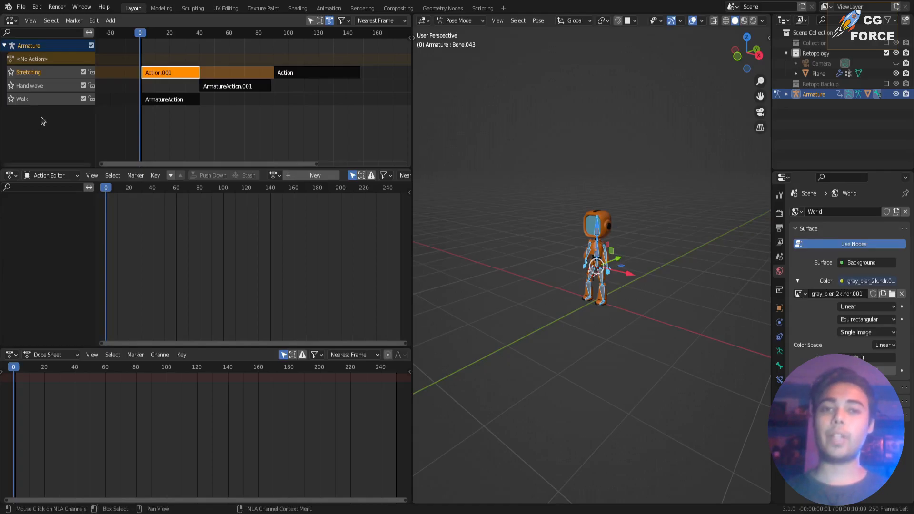
pyautogui.click(110, 20)
pyautogui.click(138, 93)
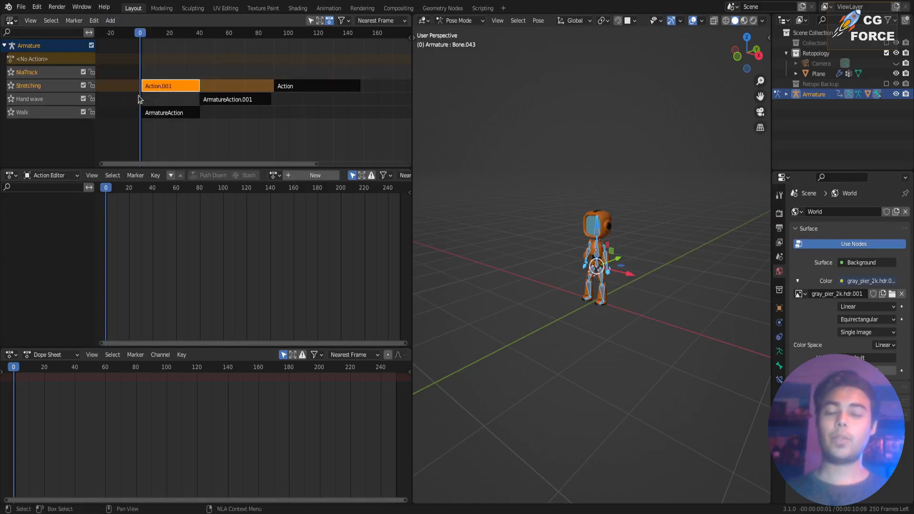
pyautogui.moveTo(156, 86); pyautogui.dragTo(155, 73)
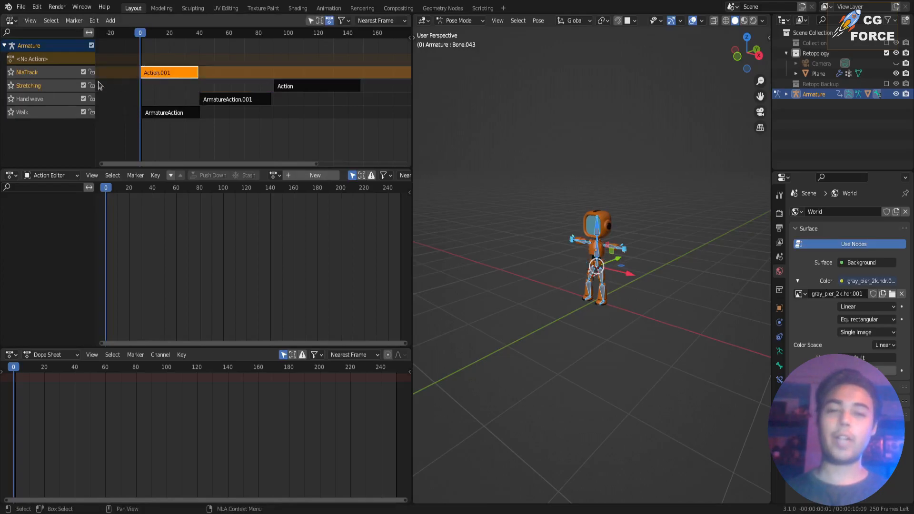
pyautogui.doubleClick(40, 73)
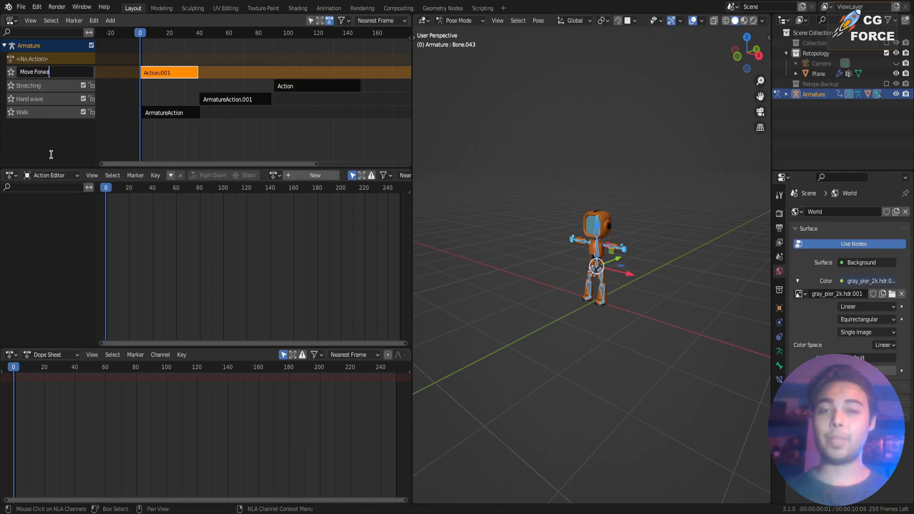
pyautogui.press('Return')
# Play the combined animation and scrub back to the end of the stretching strip at frame 149.
pyautogui.press('space')
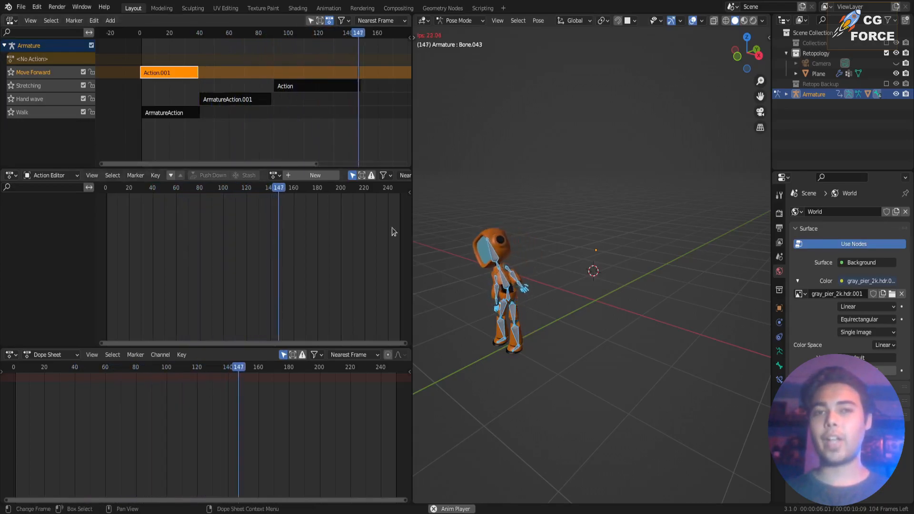
pyautogui.press('space')
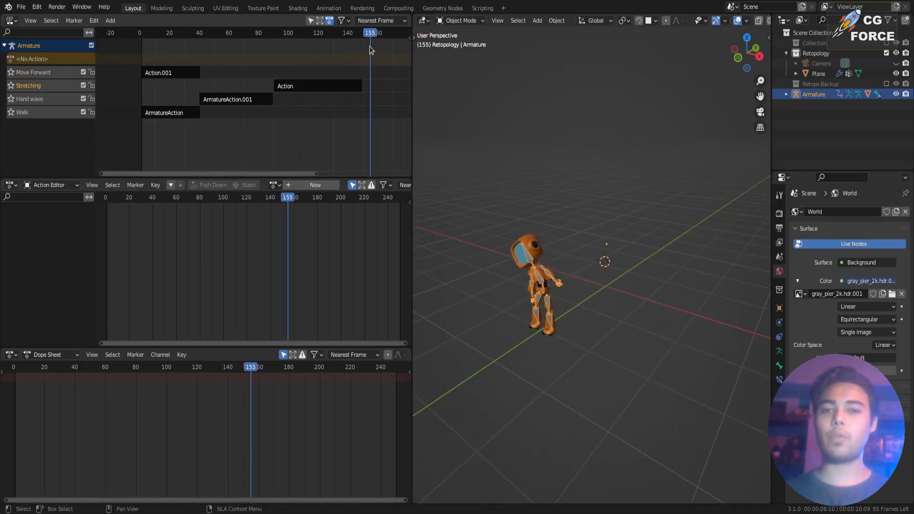
pyautogui.moveTo(370, 34); pyautogui.dragTo(367, 49)
pyautogui.moveTo(546, 296); pyautogui.dragTo(588, 277, button='middle')
pyautogui.scroll(4, 596, 265)
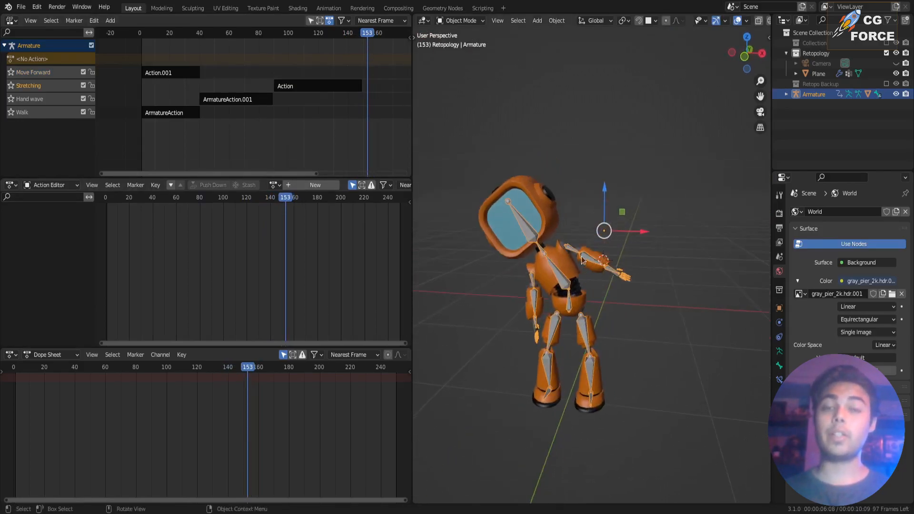
pyautogui.moveTo(364, 32)
pyautogui.mouseDown()
pyautogui.moveTo(275, 43)
pyautogui.moveTo(360, 49)
pyautogui.mouseUp()
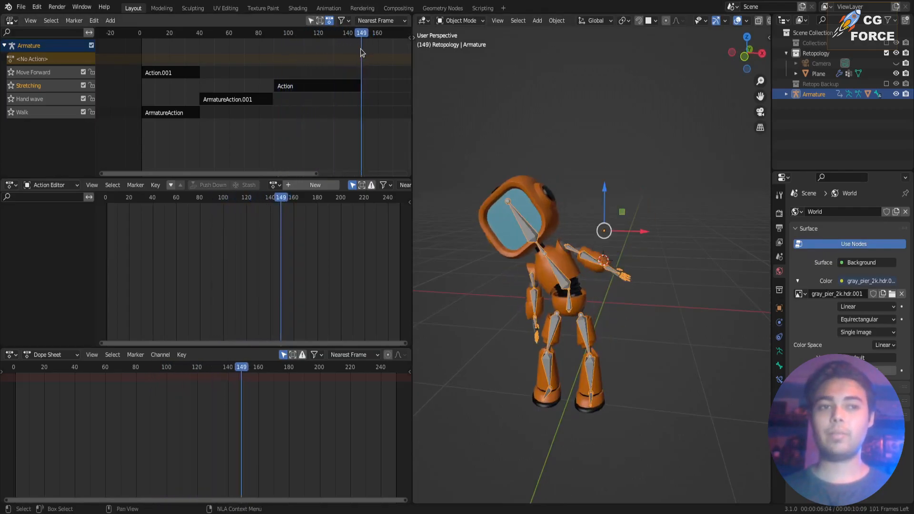
# Enter tweak mode on the Stretching strip and switch its keyframe display to the action's own timing and back to strip timing.
pyautogui.click(334, 87)
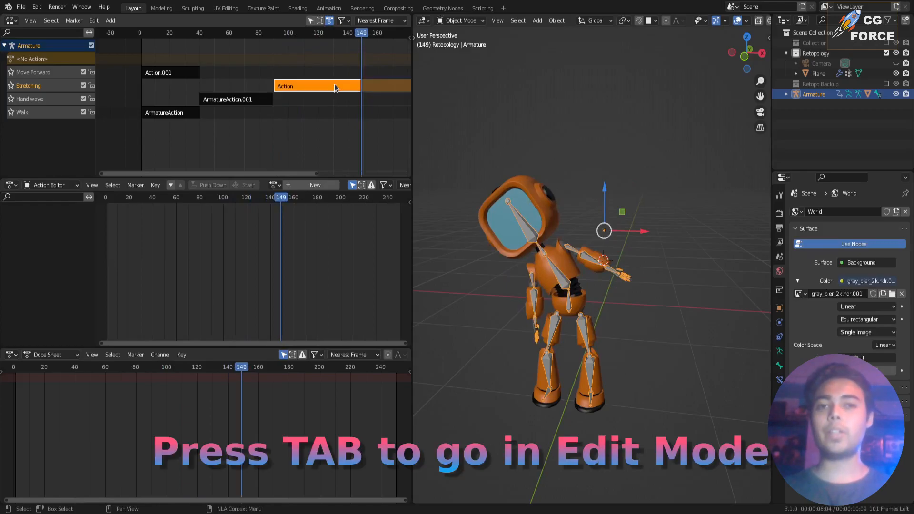
pyautogui.press('space')
pyautogui.press('Tab')
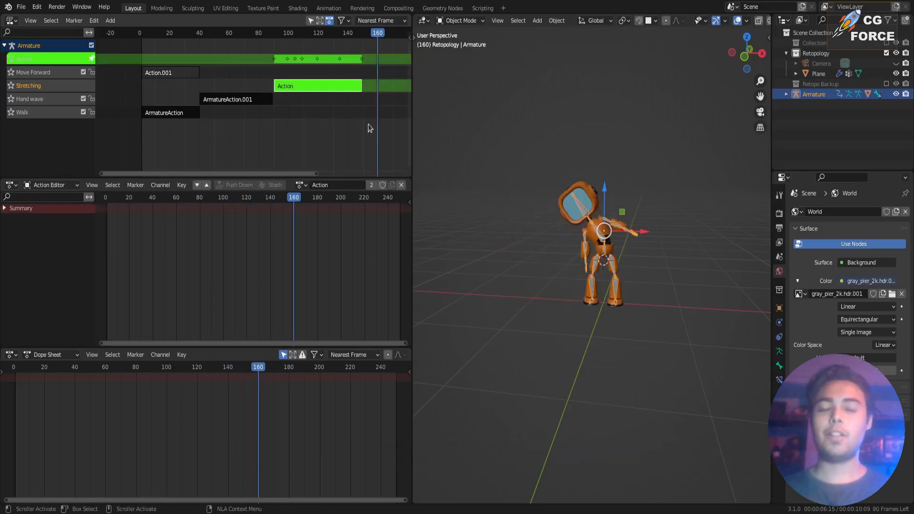
pyautogui.moveTo(323, 34); pyautogui.dragTo(356, 37)
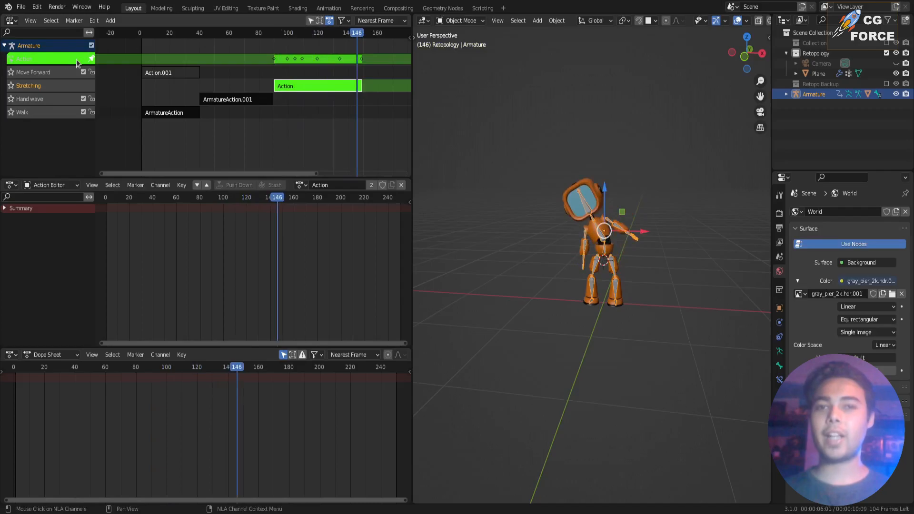
pyautogui.click(92, 59)
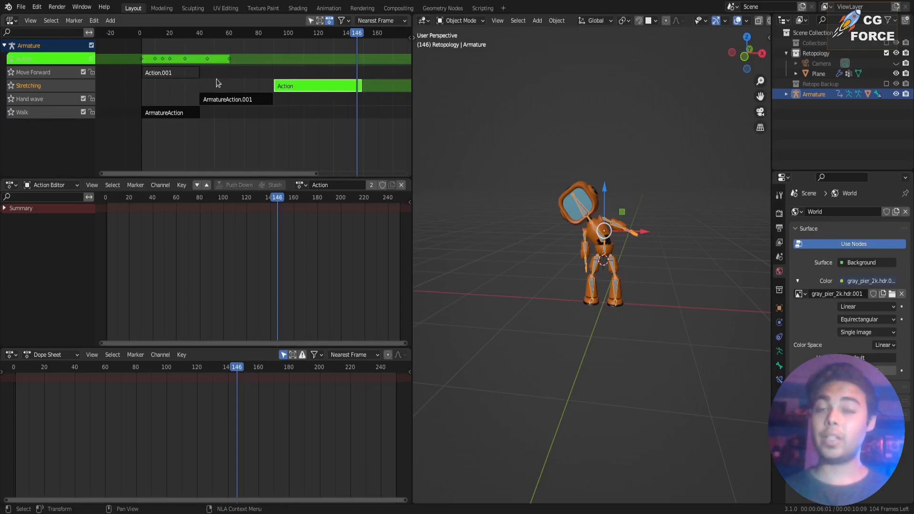
pyautogui.click(91, 59)
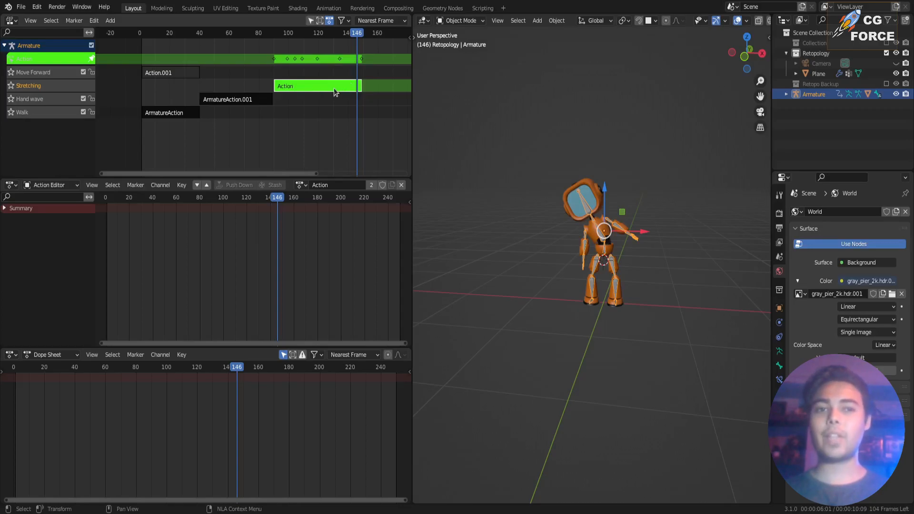
# Clear the rotation of the bones at about frame 160, keyframe that pose in the Stretching action and save the file.
pyautogui.moveTo(363, 43); pyautogui.dragTo(362, 43)
pyautogui.moveTo(362, 44); pyautogui.dragTo(306, 44, button='middle')
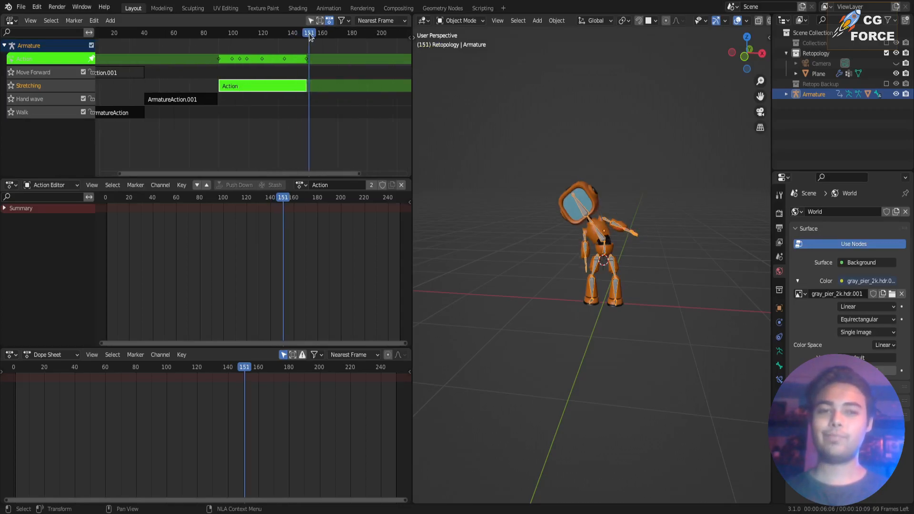
pyautogui.moveTo(307, 34); pyautogui.dragTo(322, 33)
pyautogui.hotkey('ctrl', 'Tab')
pyautogui.hotkey('alt', 'r')
pyautogui.scroll(2, 585, 192)
pyautogui.hotkey('ctrl', 'z')
pyautogui.scroll(-3, 572, 200)
pyautogui.hotkey('alt', 'r')
pyautogui.press('i')
pyautogui.click(649, 195)
pyautogui.press('Tab')
pyautogui.hotkey('ctrl', 's')
# Rotate the head and upper-body bones about Z into a sideways look and keyframe the pose in the Look On Sides action.
pyautogui.moveTo(257, 34); pyautogui.dragTo(329, 35)
pyautogui.scroll(3, 524, 279)
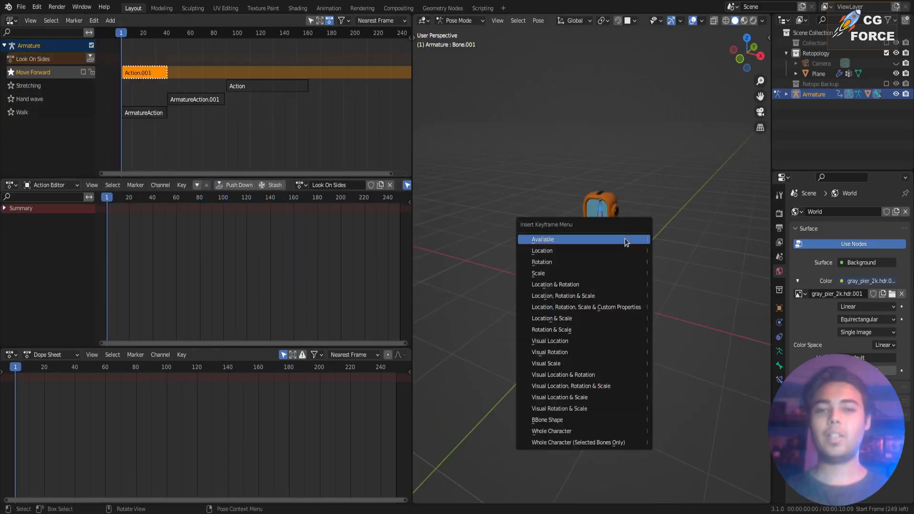
pyautogui.click(624, 238)
pyautogui.press('r')
pyautogui.press('z')
pyautogui.click(626, 265)
pyautogui.press('i')
pyautogui.click(626, 266)
# Finish the Look On Sides action by rotating the bones about Z and keyframing the poses through frame 30.
pyautogui.moveTo(33, 367); pyautogui.dragTo(59, 367)
pyautogui.press('i')
pyautogui.click(590, 268)
pyautogui.press('r')
pyautogui.press('z')
pyautogui.click(542, 185)
pyautogui.press('i')
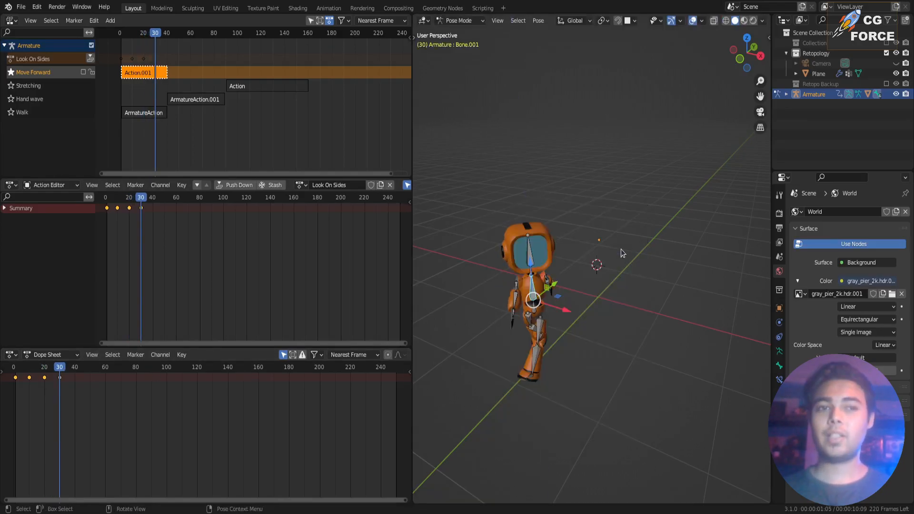
# Return to frame 0, turn off solo on the Move Forward track and stash the Look On Sides action.
pyautogui.click(620, 250)
pyautogui.hotkey('shift', 'Left')
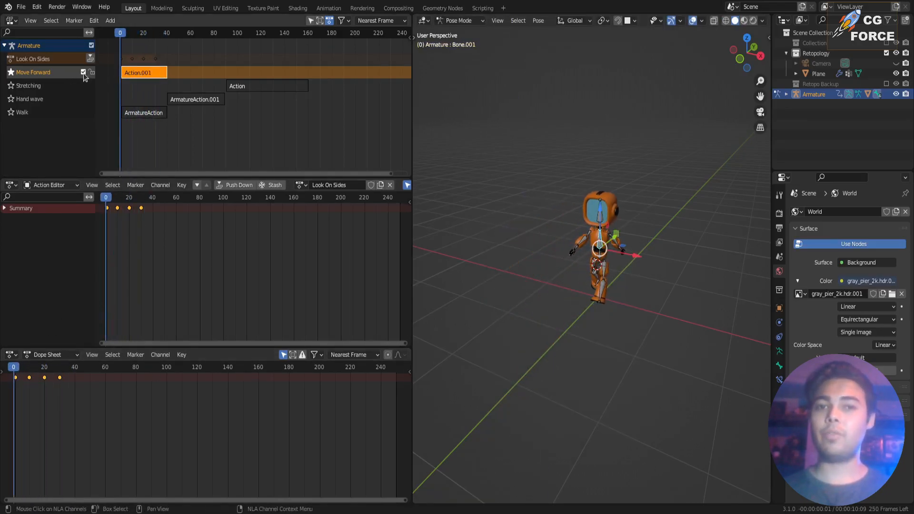
pyautogui.click(123, 58)
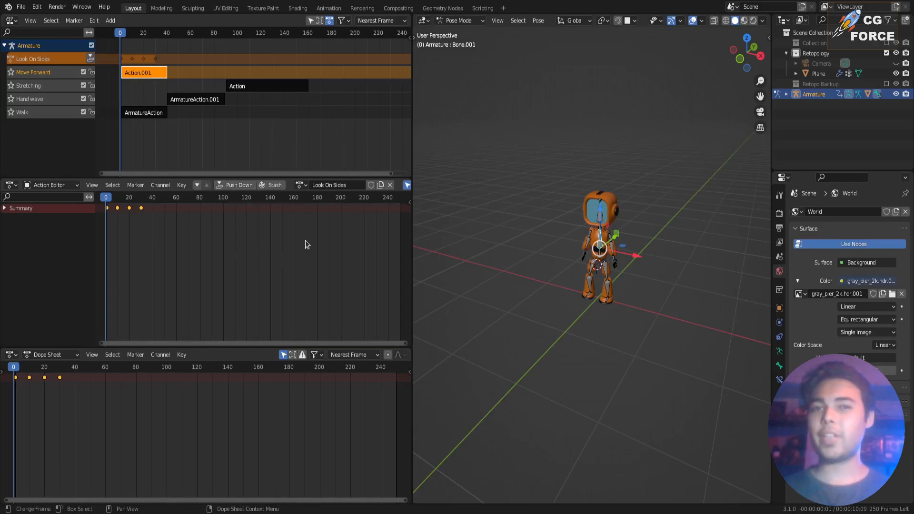
pyautogui.click(278, 187)
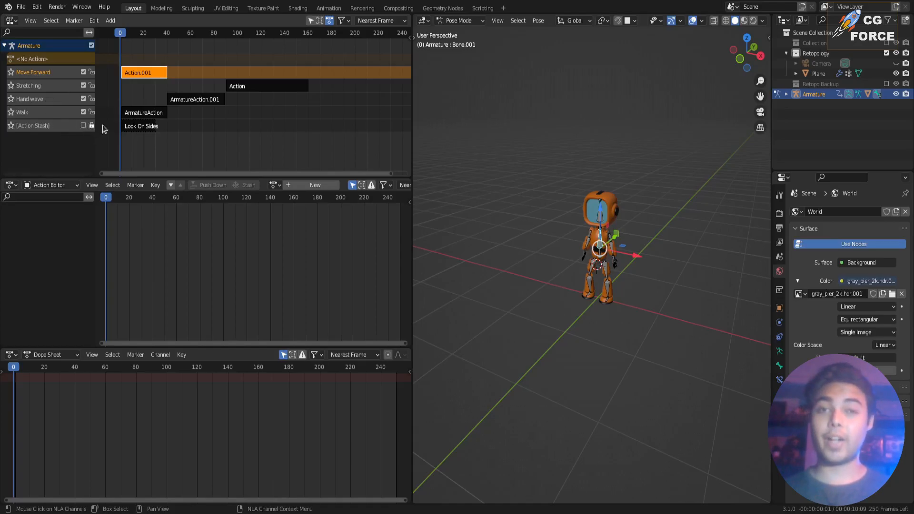
# Enable the Action Stash track and scrub to frame 14 to preview the stashed Look On Sides strip with the walk.
pyautogui.click(144, 126)
pyautogui.press('space')
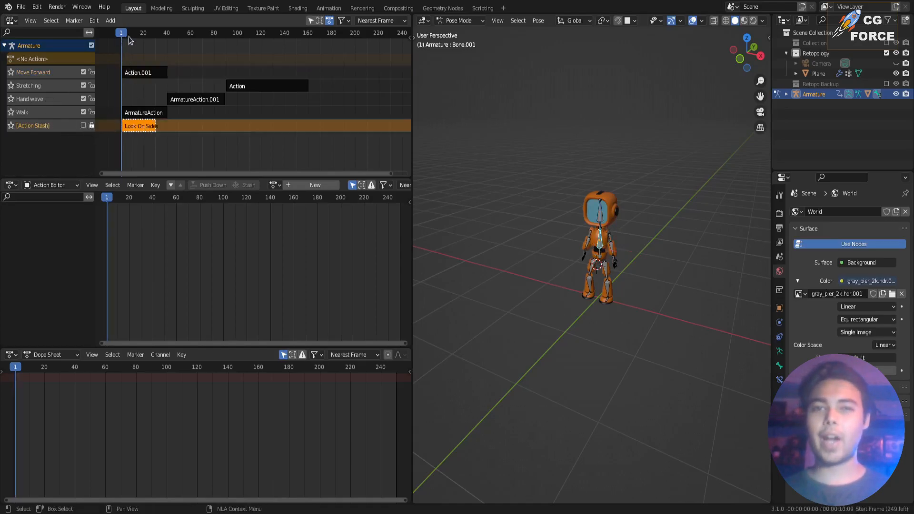
pyautogui.press('Escape')
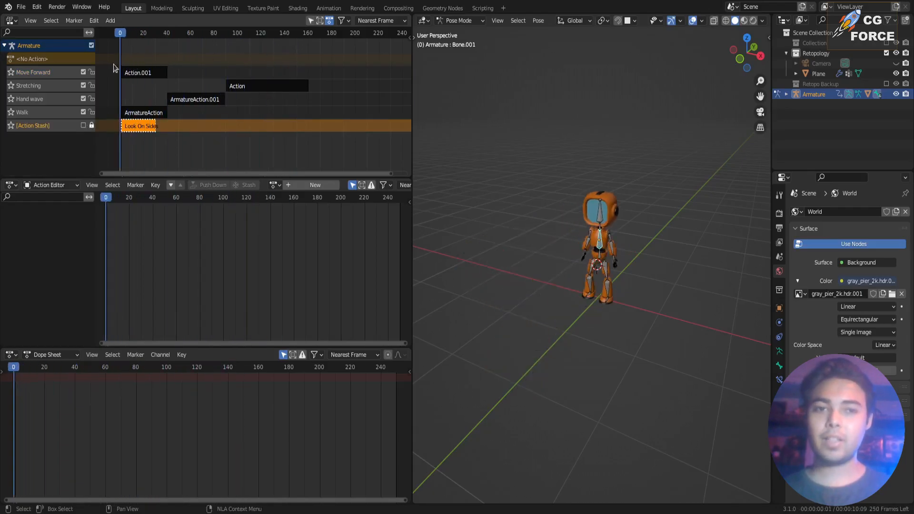
pyautogui.click(84, 126)
pyautogui.click(122, 35)
pyautogui.moveTo(122, 38); pyautogui.dragTo(136, 93)
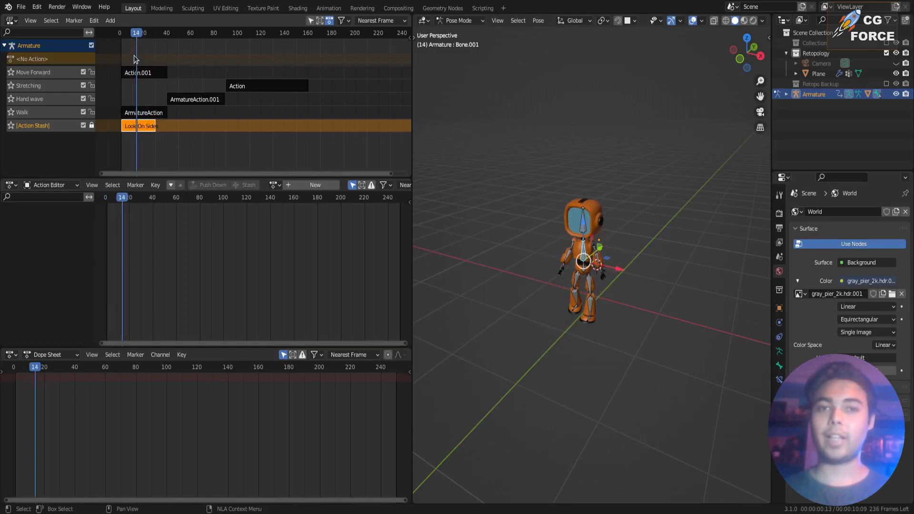
# Try to move the stashed Look On Sides strip past the stretching strip and onto a higher track.
pyautogui.moveTo(136, 126); pyautogui.dragTo(321, 126)
pyautogui.moveTo(262, 34); pyautogui.dragTo(190, 61)
pyautogui.press('g')
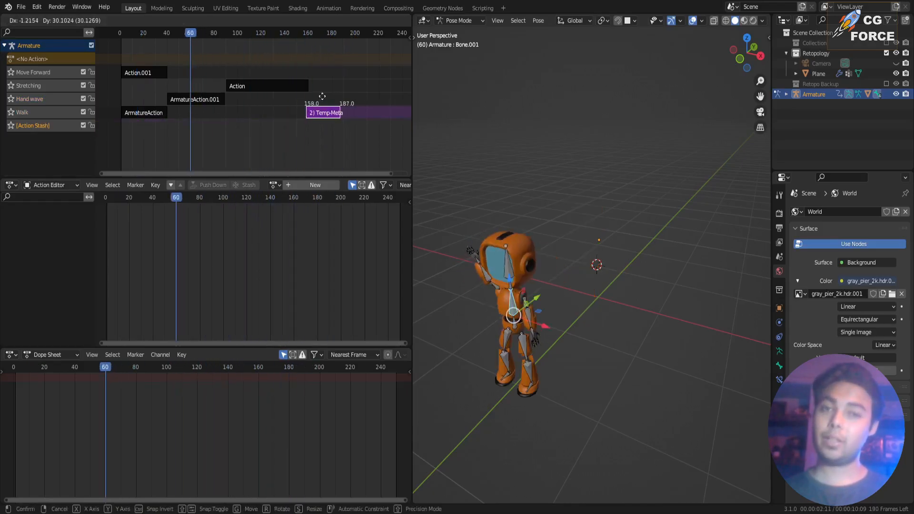
pyautogui.click(330, 58)
pyautogui.moveTo(270, 36); pyautogui.dragTo(337, 57)
pyautogui.hotkey('ctrl', 'z')
pyautogui.hotkey('ctrl', 'z')
pyautogui.moveTo(329, 129); pyautogui.dragTo(146, 138)
# Add a new animation track and name it Look on sides.
pyautogui.click(111, 21)
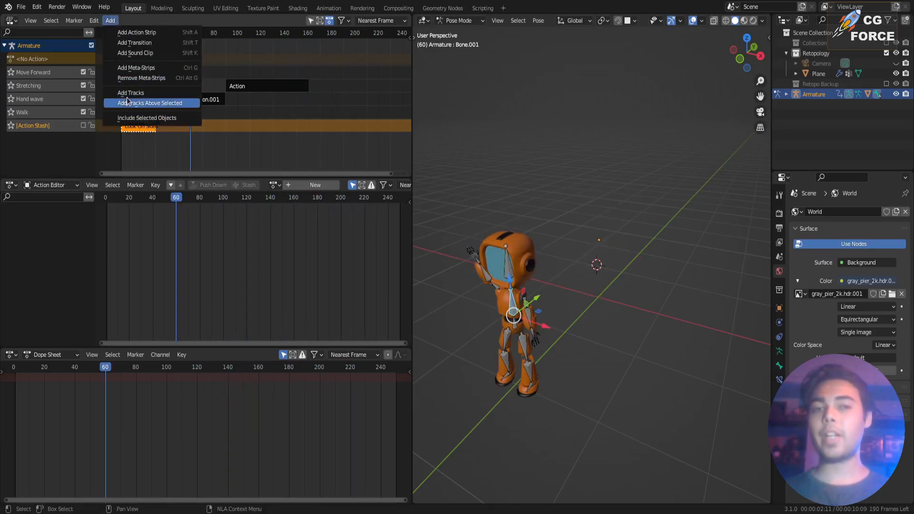
pyautogui.click(127, 92)
pyautogui.doubleClick(33, 70)
pyautogui.write('Look on sides')
pyautogui.press('Return')
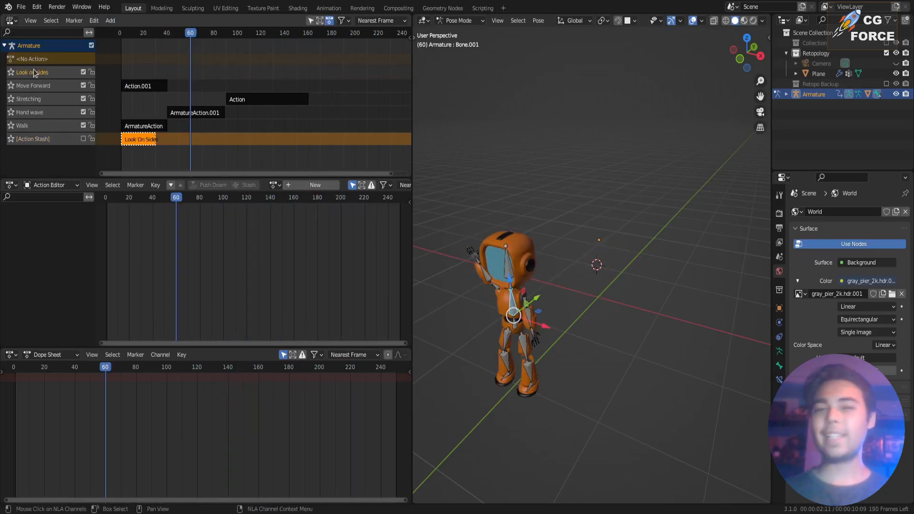
# Duplicate the stashed strip onto the Look on sides track starting at frame 40, keep the stash track disabled and locked, and save.
pyautogui.hotkey('shift', 'd')
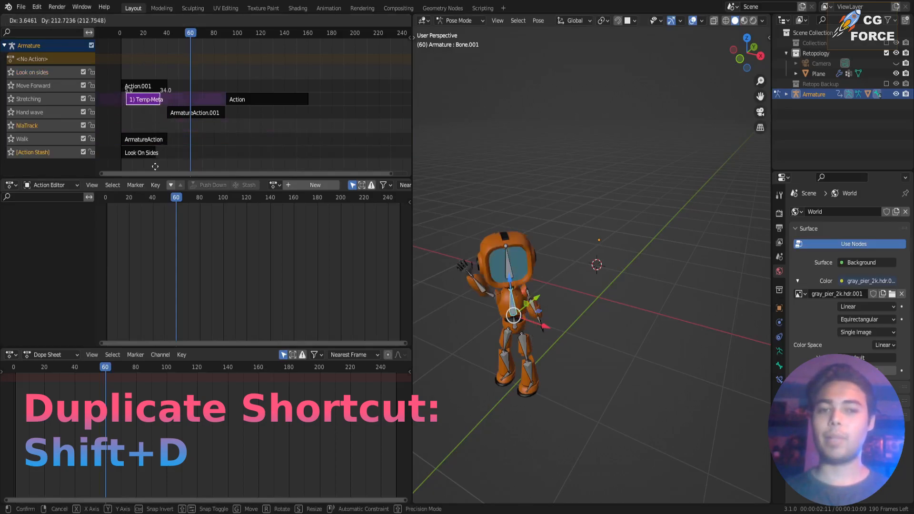
pyautogui.click(147, 77)
pyautogui.click(84, 152)
pyautogui.click(90, 153)
pyautogui.moveTo(142, 72); pyautogui.dragTo(184, 71)
pyautogui.moveTo(186, 33); pyautogui.dragTo(153, 57)
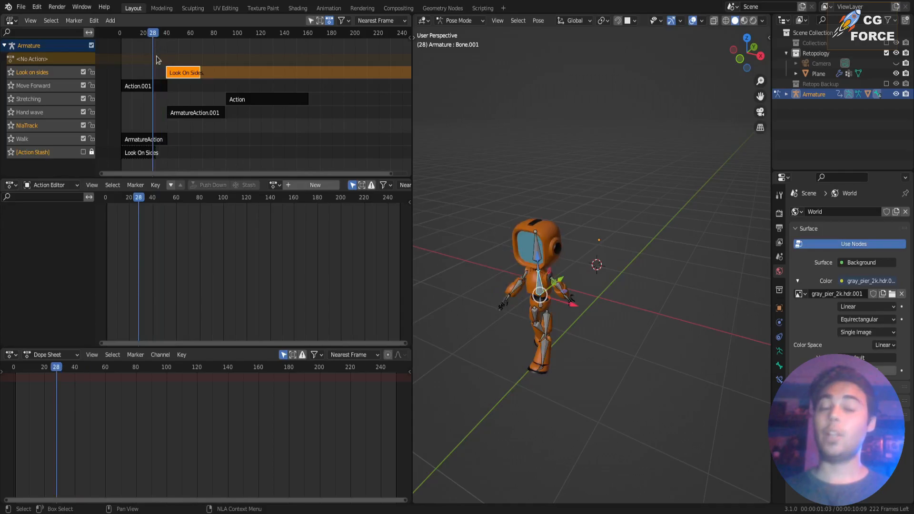
pyautogui.hotkey('ctrl', 's')
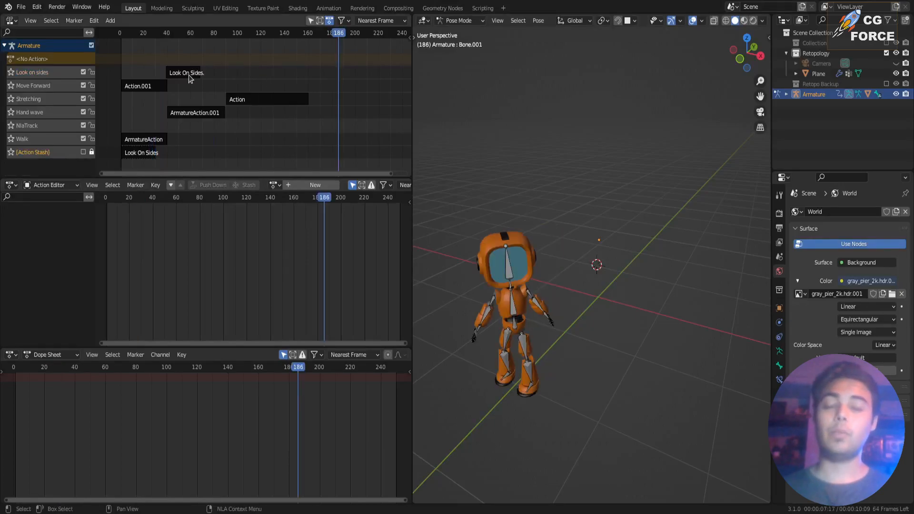
# Load the Look On Sides action in the Action Editor and undo the changes that put its strips on tracks.
pyautogui.click(136, 153)
pyautogui.click(274, 185)
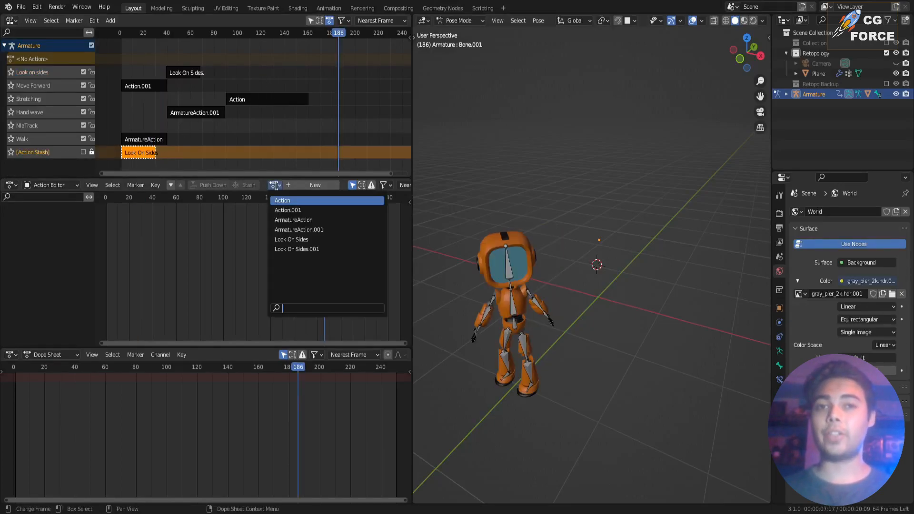
pyautogui.click(305, 239)
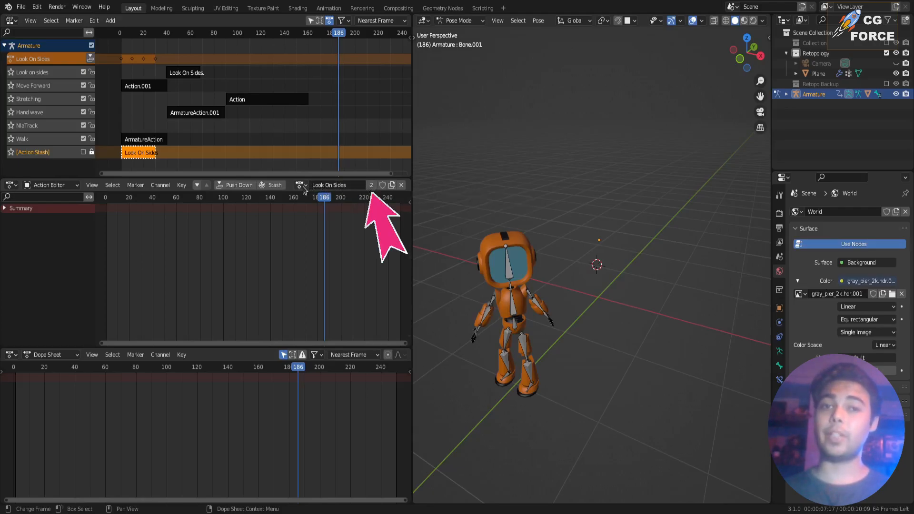
pyautogui.hotkey('ctrl', 'z')
pyautogui.hotkey('ctrl', 'z')
pyautogui.hotkey('ctrl', 'z')
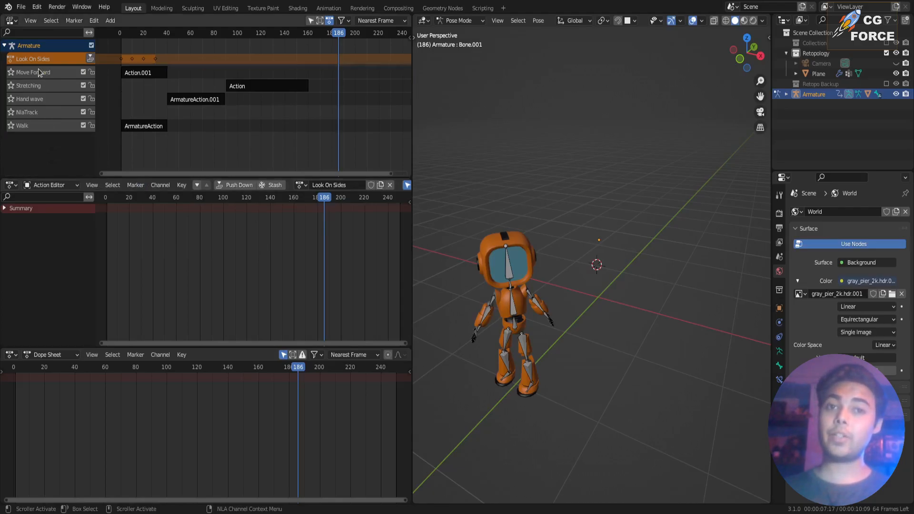
# Unlink the Look On Sides action from the armature and check its entry in the list of available actions.
pyautogui.click(390, 185)
pyautogui.click(275, 185)
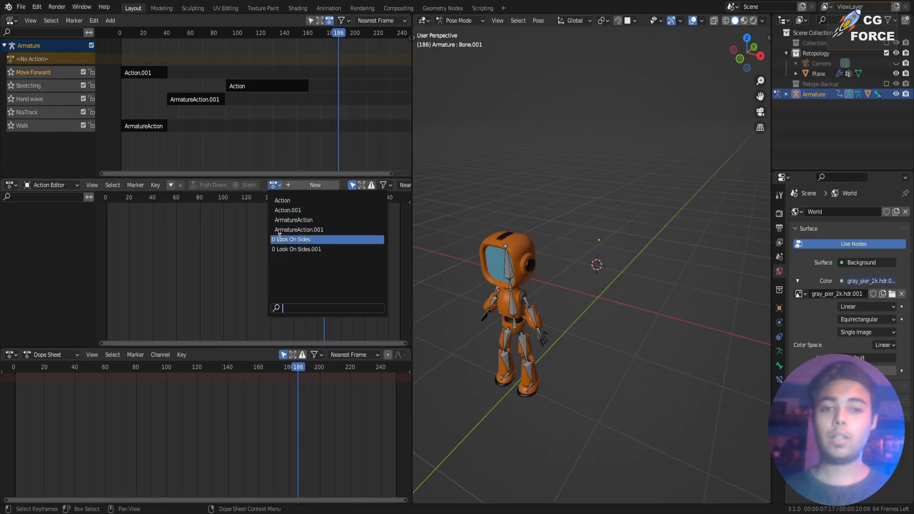
pyautogui.click(24, 154)
# Add a new track above Move Forward and load the Look On Sides action for the armature again.
pyautogui.click(110, 20)
pyautogui.click(190, 91)
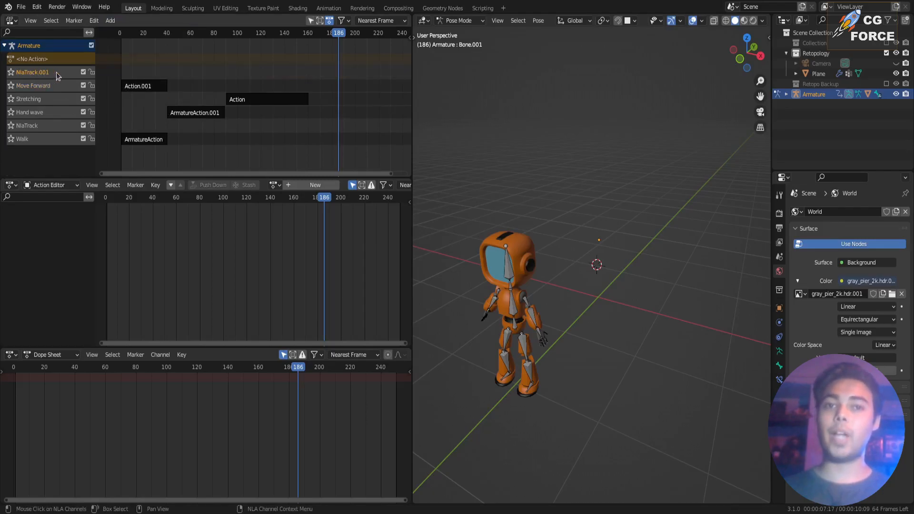
pyautogui.click(275, 184)
pyautogui.click(284, 232)
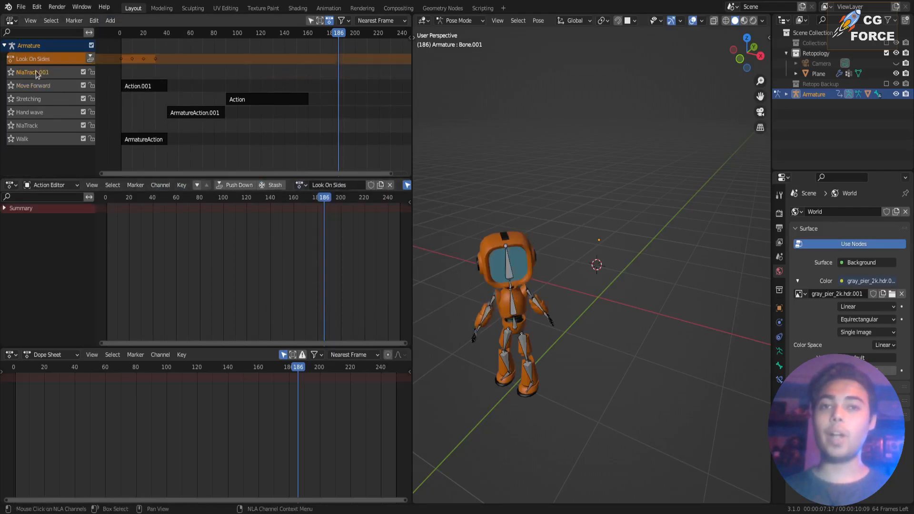
# Push the Look On Sides action down onto the new track above Move Forward and save the file.
pyautogui.click(90, 58)
pyautogui.click(274, 184)
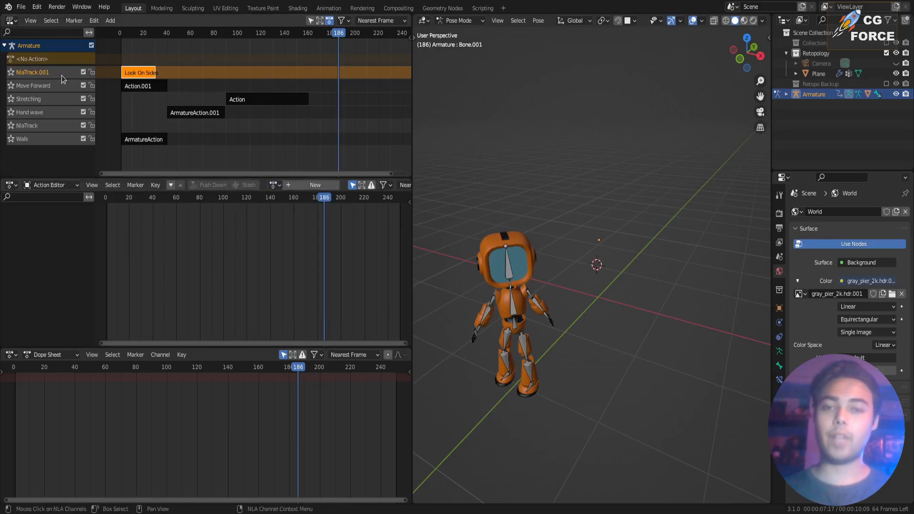
pyautogui.hotkey('ctrl', 's')
# Revert to the saved file and check the available actions for the Look On Sides data-block.
pyautogui.click(21, 6)
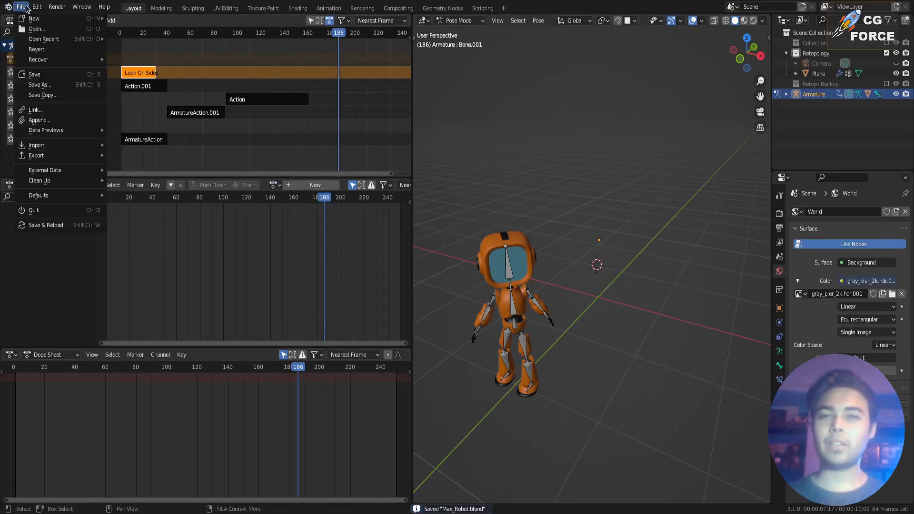
pyautogui.click(33, 50)
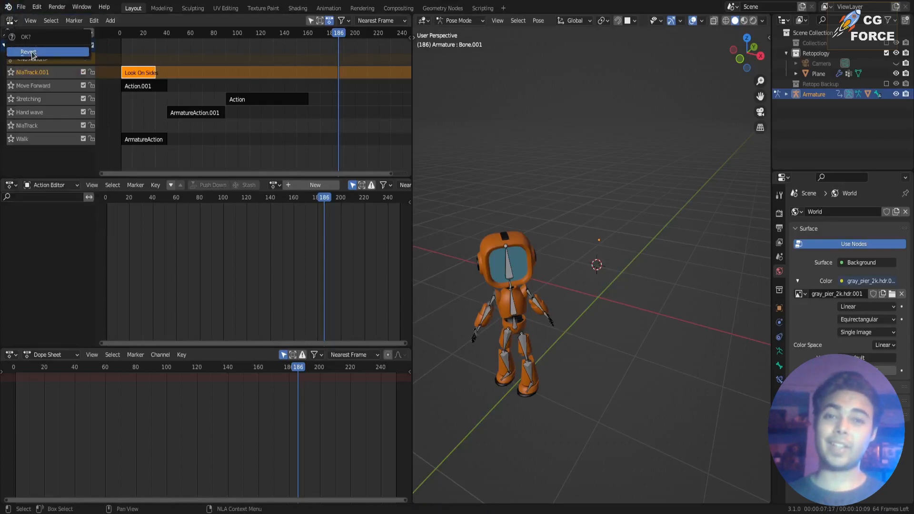
pyautogui.click(31, 53)
pyautogui.click(274, 185)
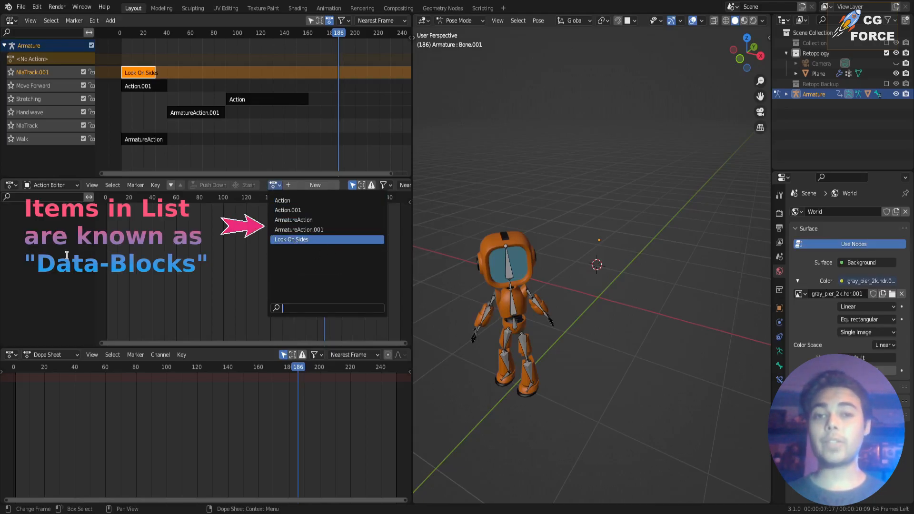
pyautogui.click(60, 253)
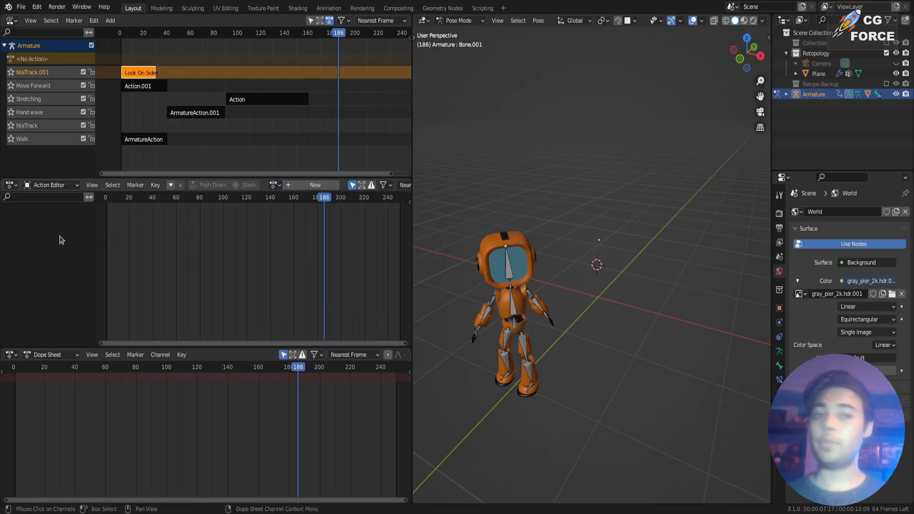
# Rename the new track holding the Look On Sides strip as "Look on Sides".
pyautogui.doubleClick(51, 75)
pyautogui.write('Loo')
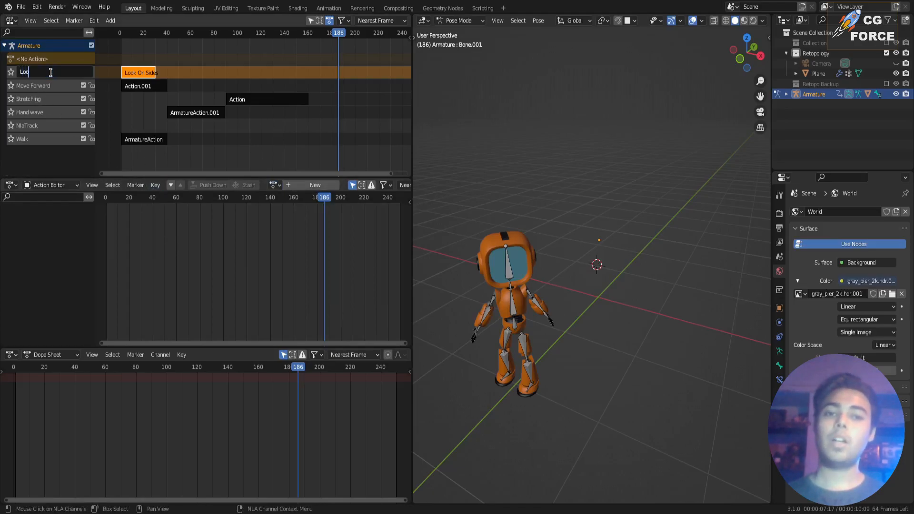
pyautogui.write('k on Side')
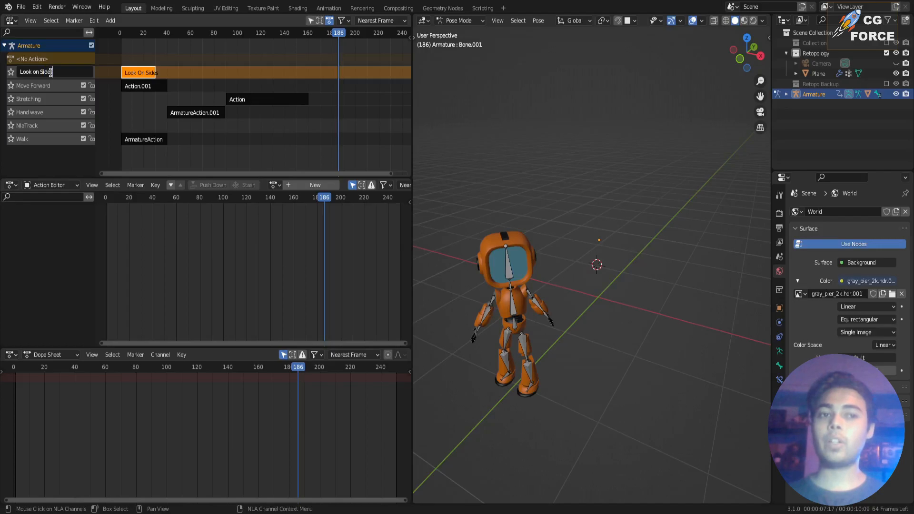
pyautogui.write('s')
pyautogui.press('Return')
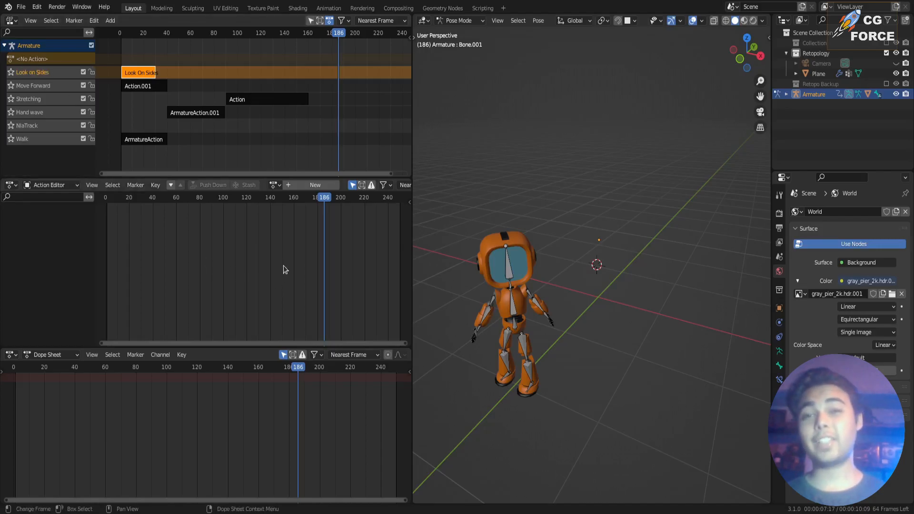
# Move the Look On Sides strip along its track to start at about frame 160, directly after the Stretching strip.
pyautogui.moveTo(137, 74); pyautogui.dragTo(259, 36)
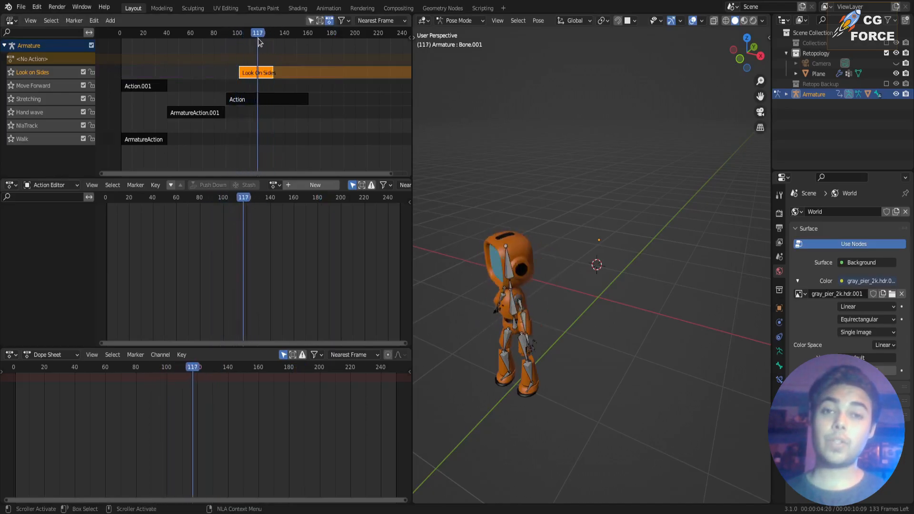
pyautogui.moveTo(259, 73); pyautogui.dragTo(328, 76)
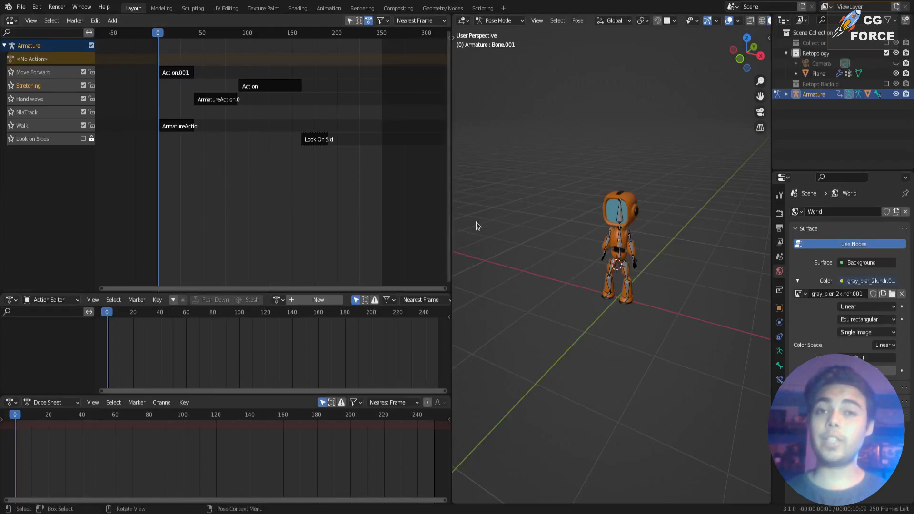
# Set the Stretching strip's Repeat to 3 in its strip properties and play the animation.
pyautogui.moveTo(157, 33); pyautogui.dragTo(286, 63)
pyautogui.click(280, 84)
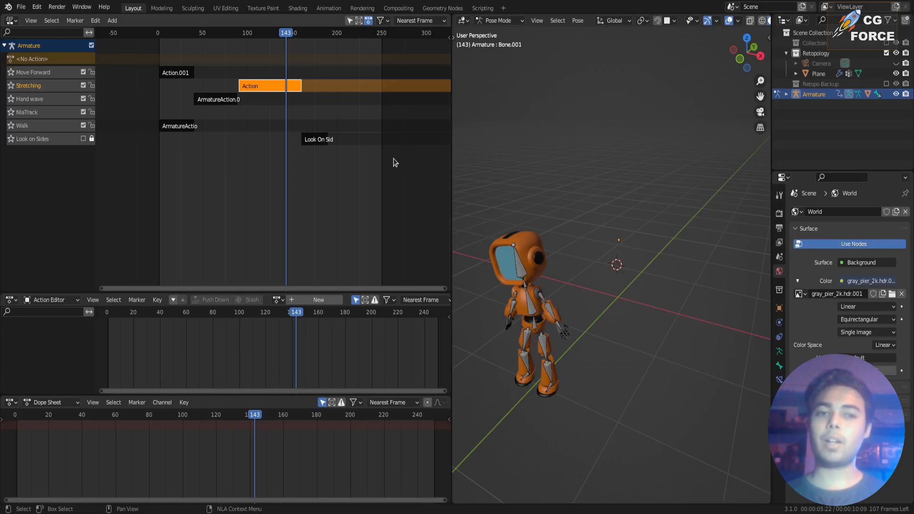
pyautogui.press('n')
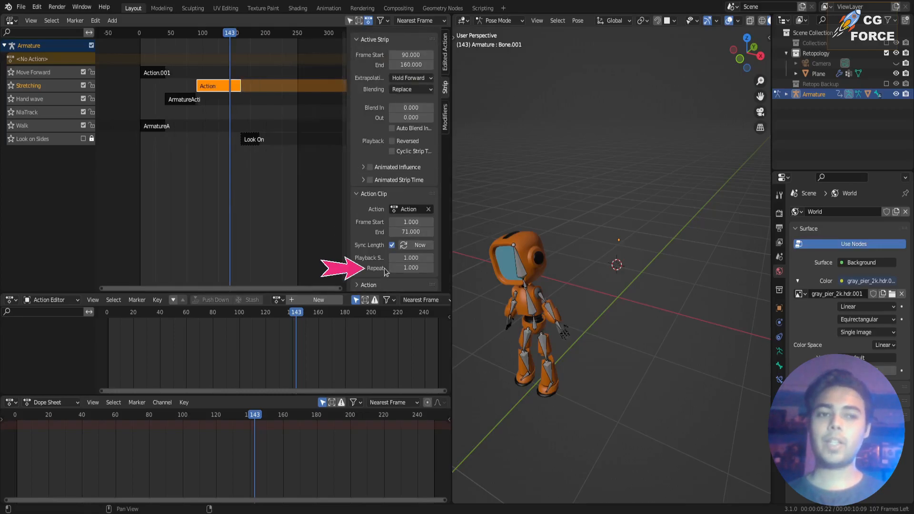
pyautogui.click(404, 268)
pyautogui.write('3')
pyautogui.press('Return')
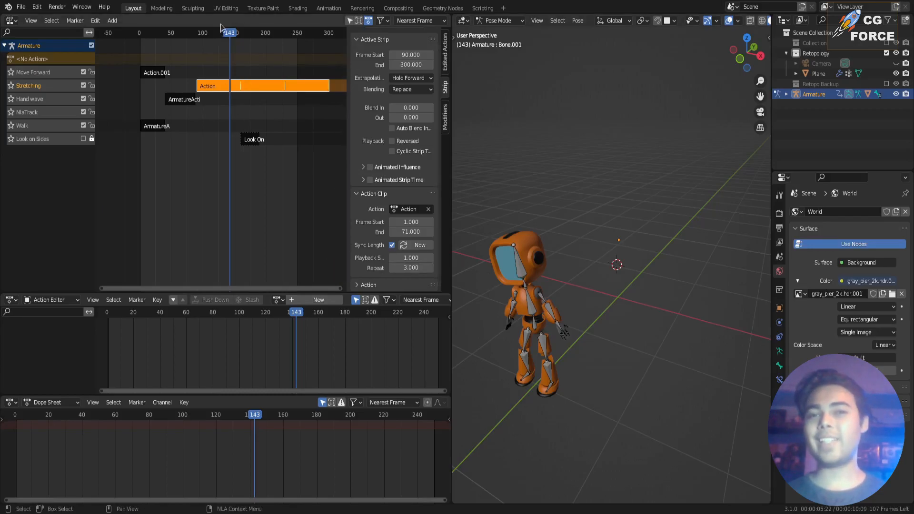
pyautogui.press('space')
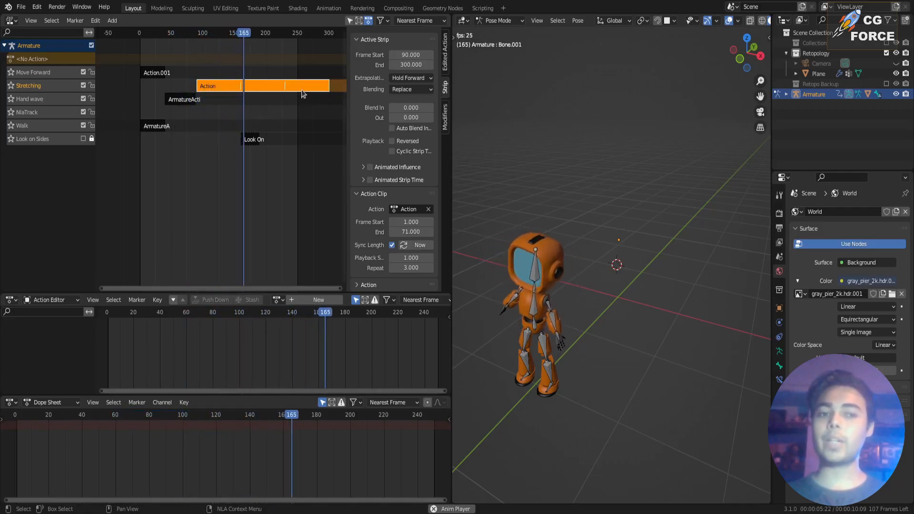
# Set the Stretching strip's Repeat to 1 and show its Extrapolation options.
pyautogui.click(412, 266)
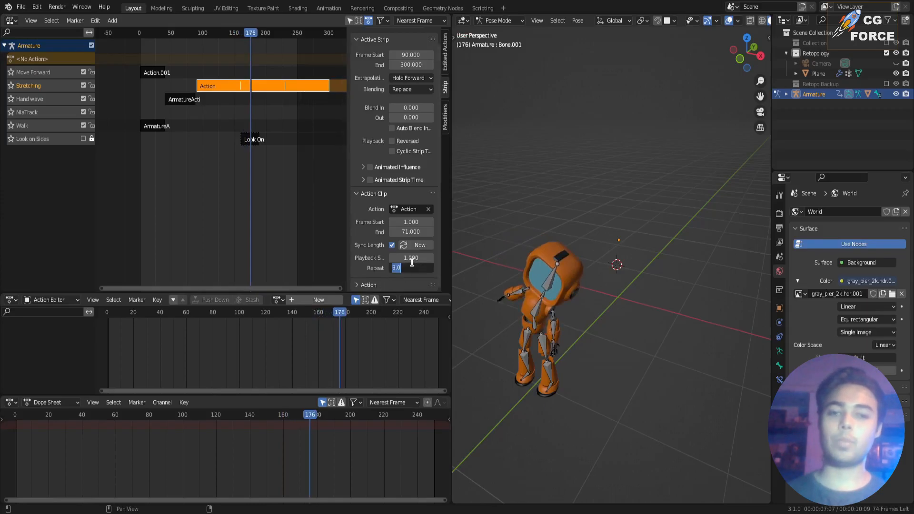
pyautogui.write('1')
pyautogui.press('Return')
pyautogui.scroll(1, 366, 202)
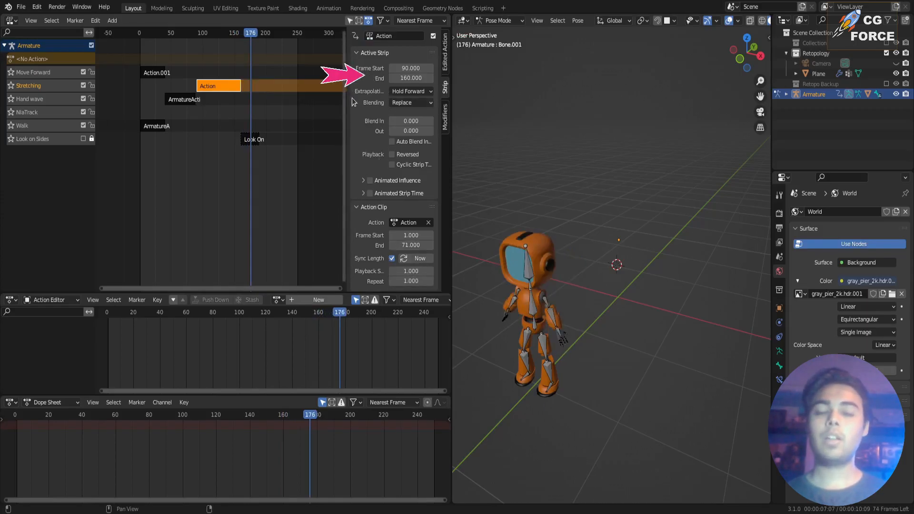
pyautogui.click(410, 91)
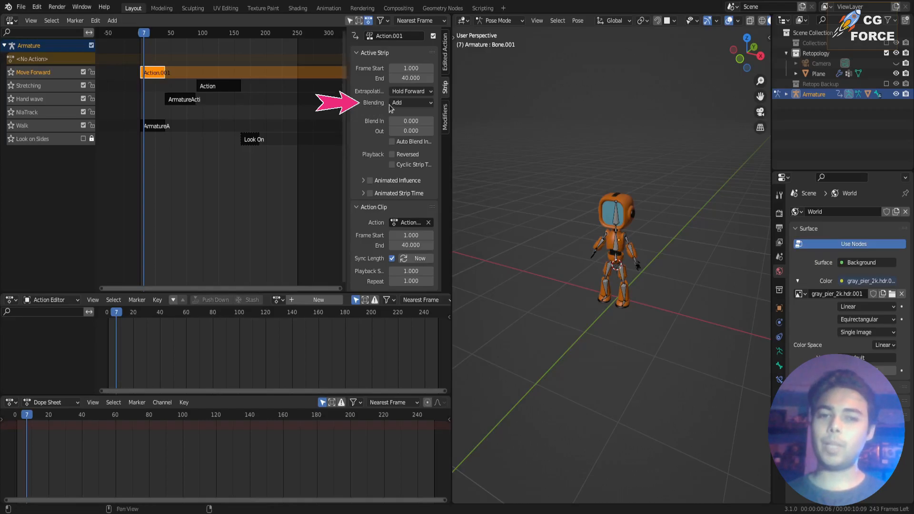
# Try Subtract blending on the Move Forward strip and scrub through its frames to preview the movement.
pyautogui.click(406, 104)
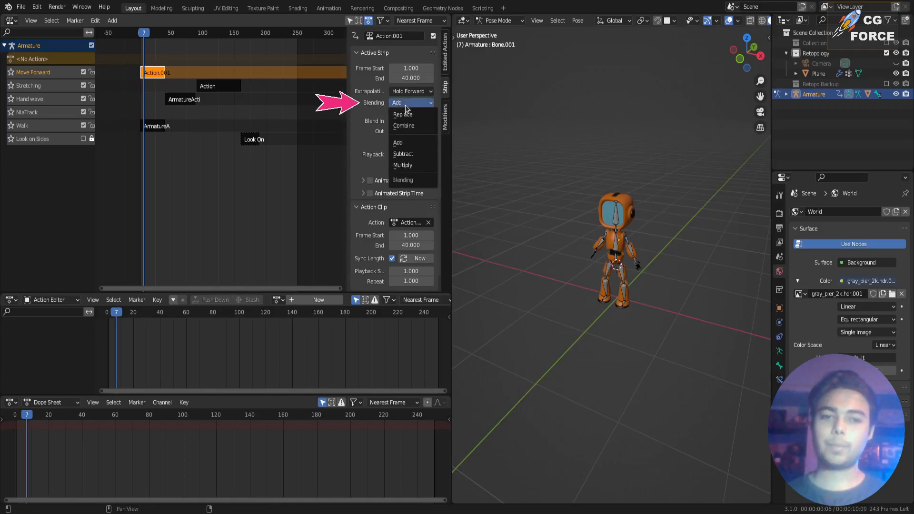
pyautogui.click(404, 157)
pyautogui.moveTo(146, 36); pyautogui.dragTo(171, 43)
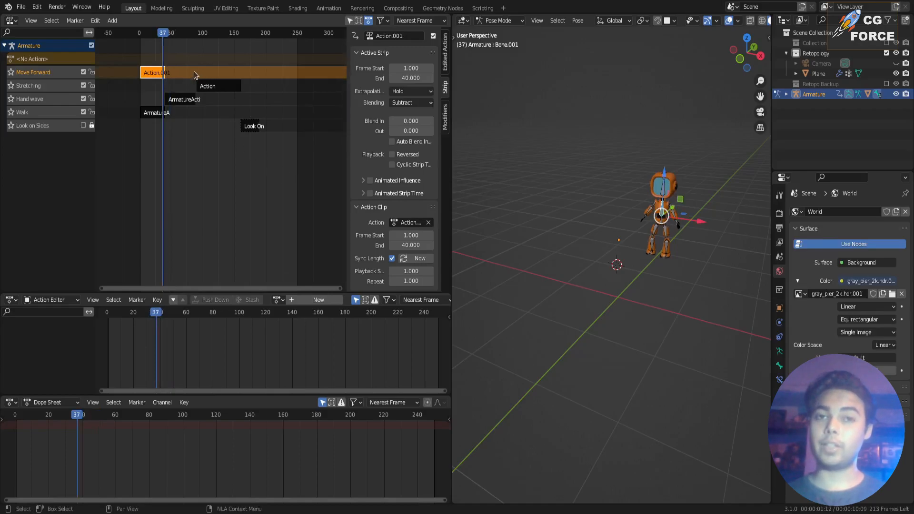
pyautogui.moveTo(162, 34)
pyautogui.mouseDown()
pyautogui.moveTo(139, 30)
pyautogui.moveTo(158, 34)
pyautogui.mouseUp()
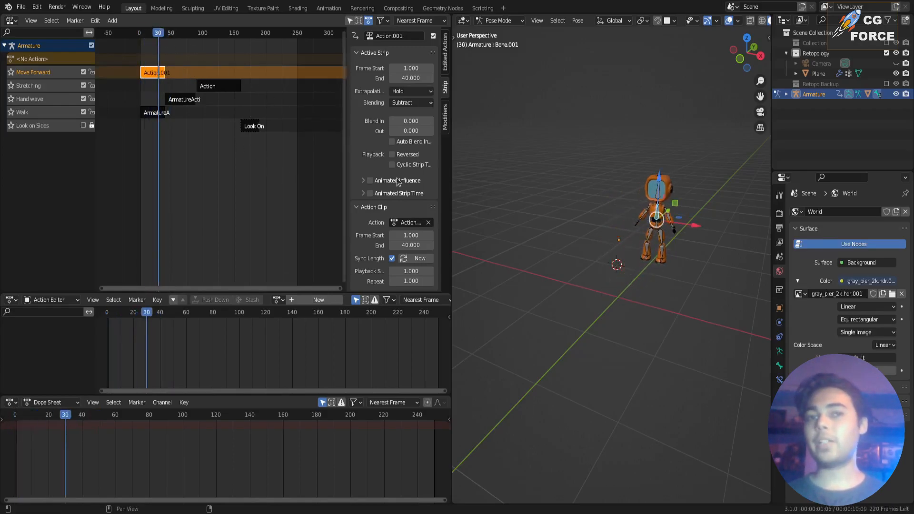
pyautogui.click(421, 104)
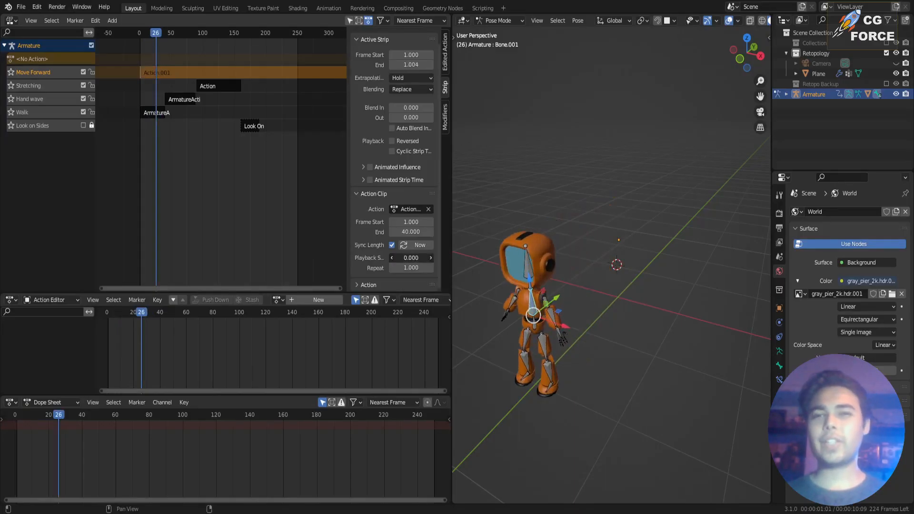
# Set the Move Forward strip's playback scale to 4.6 and play the slowed animation.
pyautogui.moveTo(408, 258); pyautogui.dragTo(411, 257)
pyautogui.moveTo(141, 34); pyautogui.dragTo(150, 33)
pyautogui.moveTo(409, 257); pyautogui.dragTo(428, 257)
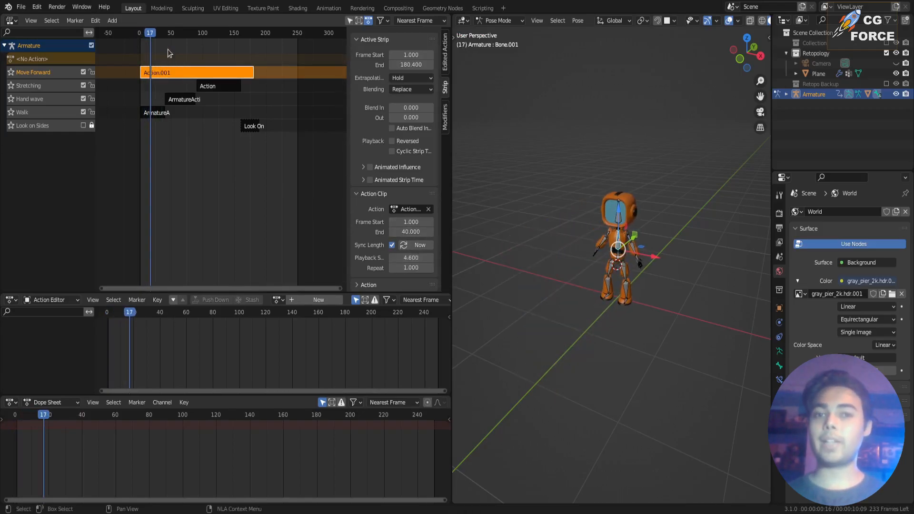
pyautogui.press('space')
# Set the Move Forward strip's playback scale to 1.
pyautogui.doubleClick(413, 257)
pyautogui.write('1')
pyautogui.press('Return')
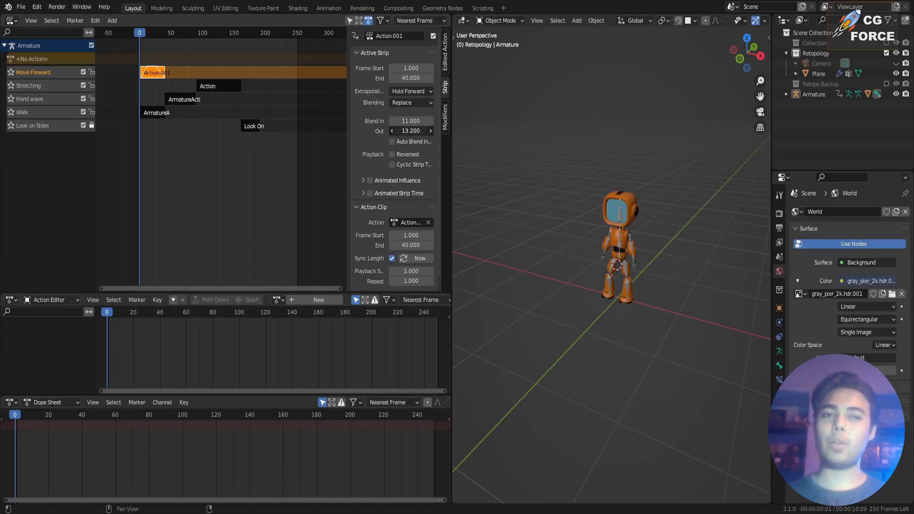
# Set the Move Forward strip's blend out to 12.3 frames and play the animation into the hand wave.
pyautogui.hotkey('ctrl', 'z')
pyautogui.moveTo(405, 130); pyautogui.dragTo(407, 130)
pyautogui.press('space')
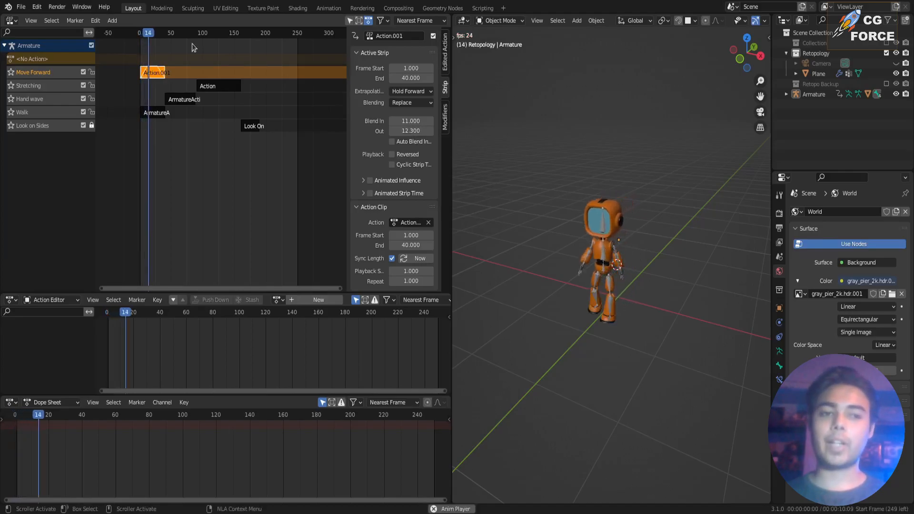
pyautogui.press('space')
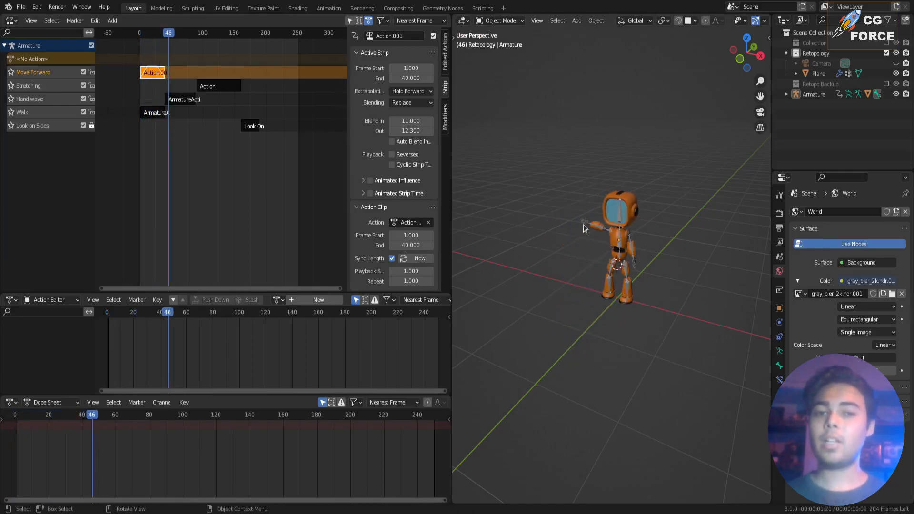
# Enable Auto Blend In/Out on the Walk strip and play the animation from the start.
pyautogui.click(162, 113)
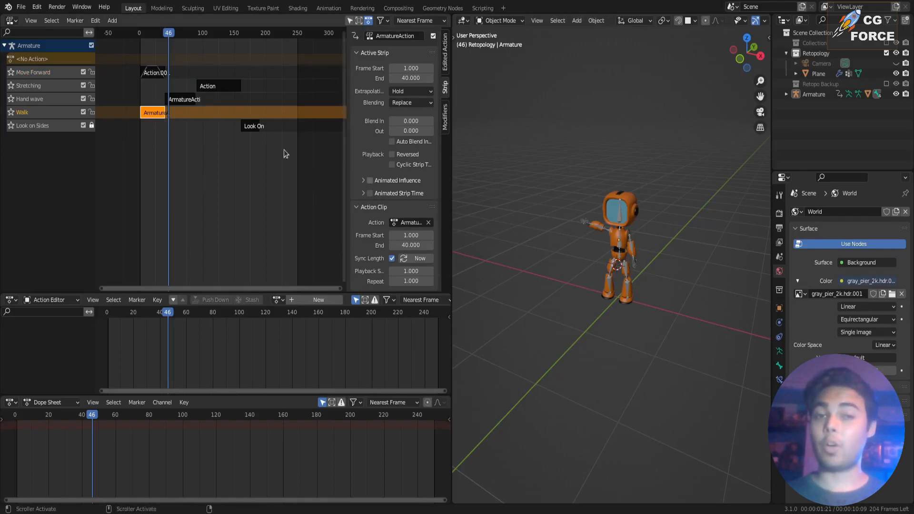
pyautogui.moveTo(169, 34); pyautogui.dragTo(140, 39)
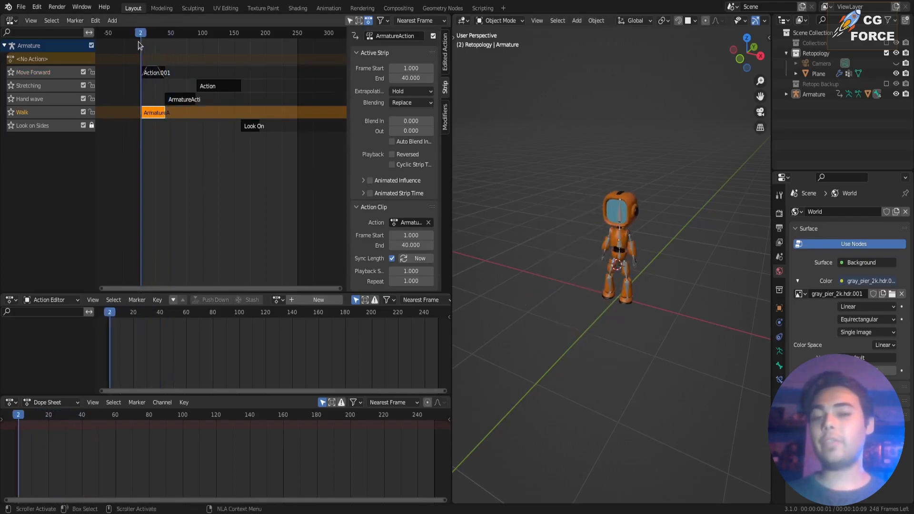
pyautogui.click(398, 143)
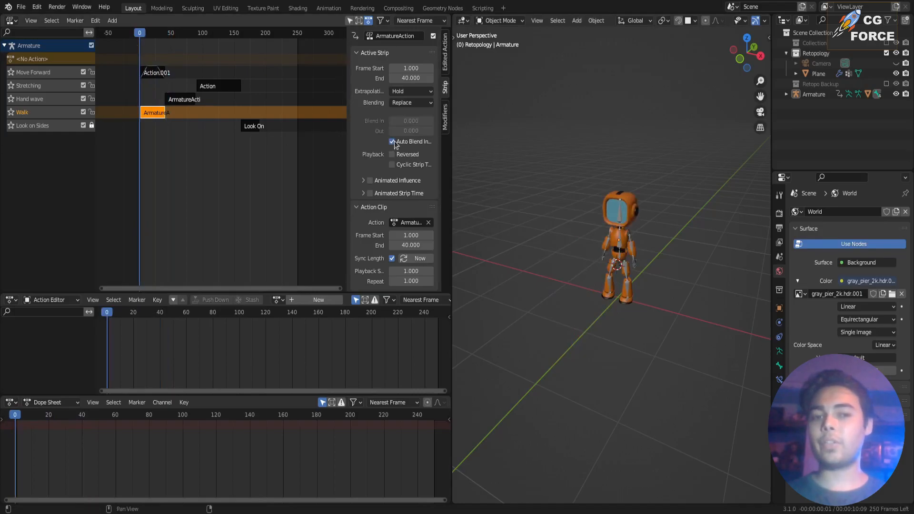
pyautogui.press('space')
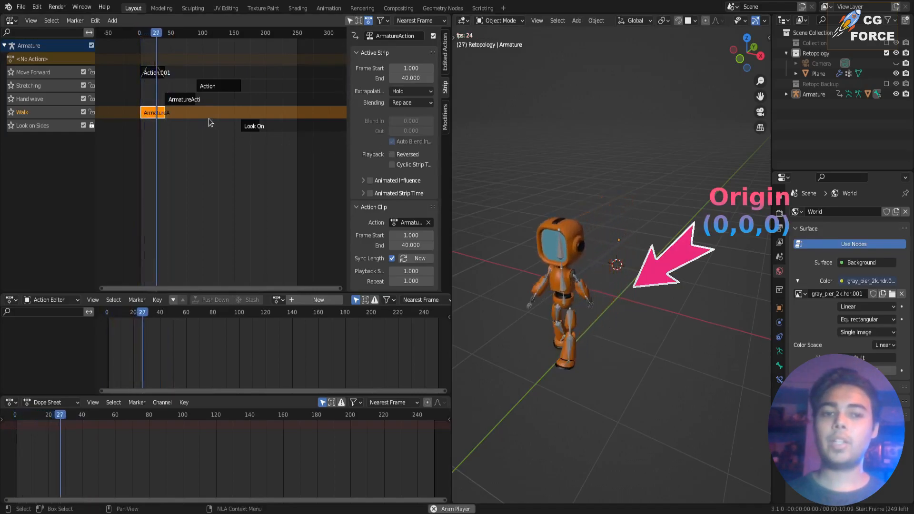
pyautogui.press('space')
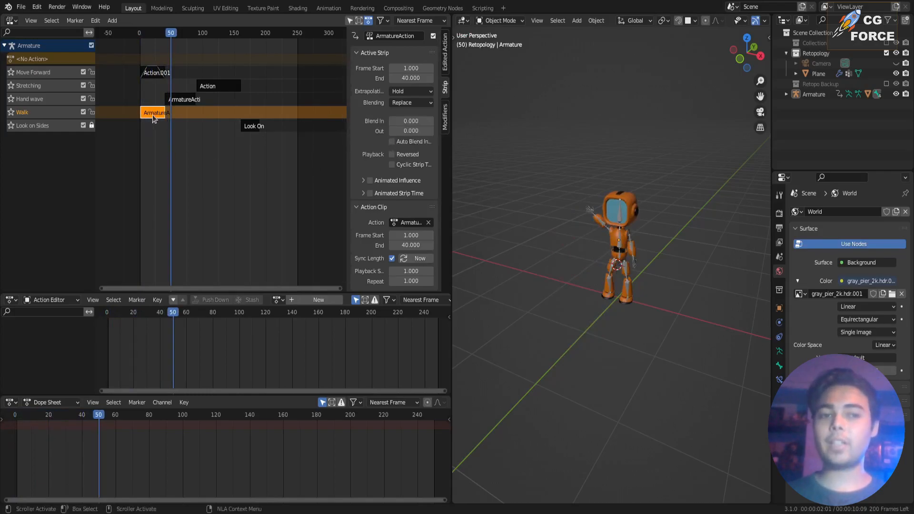
# Clear the Move Forward strip's blend values by switching Auto Blend In/Out on and off, and save at frame 1.
pyautogui.click(152, 72)
pyautogui.click(398, 141)
pyautogui.click(399, 141)
pyautogui.hotkey('shift', 'Left')
pyautogui.hotkey('ctrl', 's')
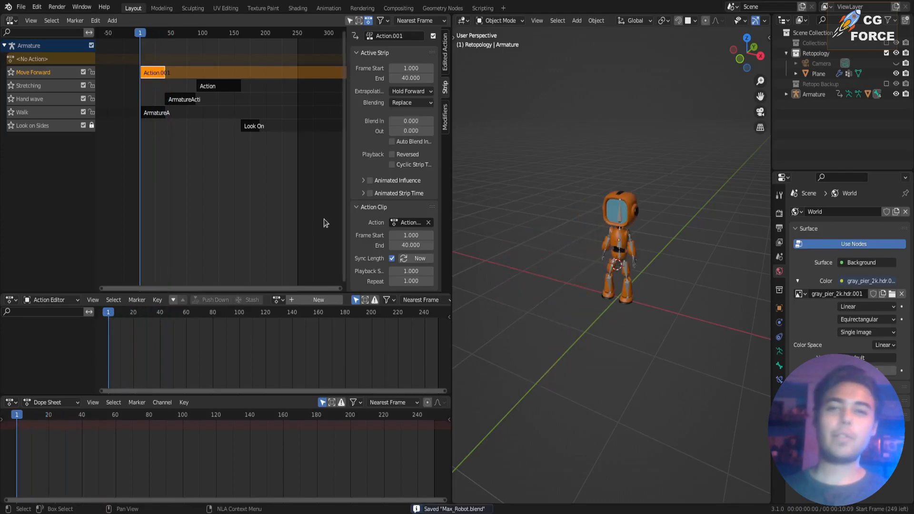
# Enable Reversed playback on the Move Forward strip and play it, and save the file with the strip properties hidden.
pyautogui.click(391, 154)
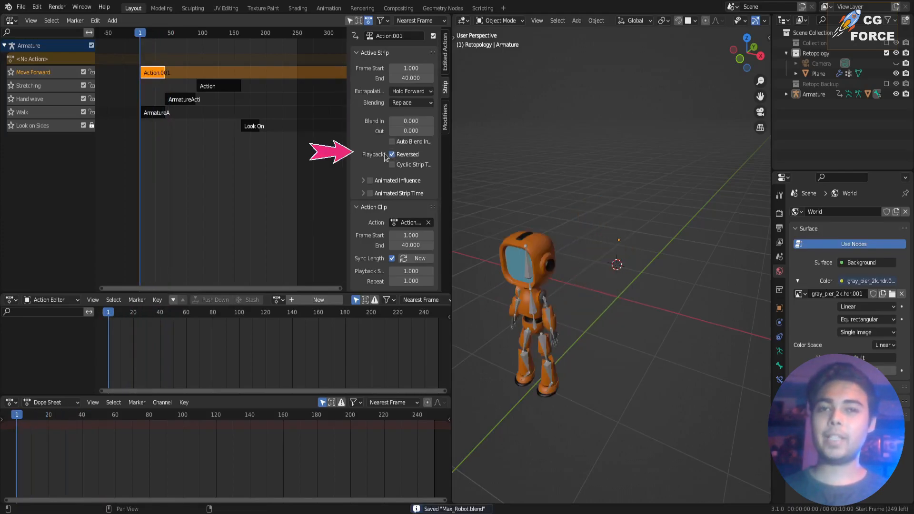
pyautogui.press('space')
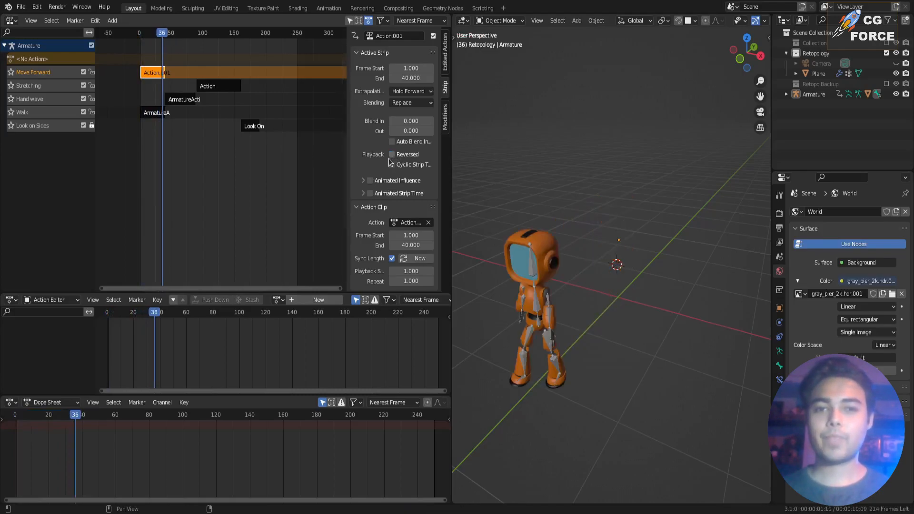
pyautogui.press('n')
pyautogui.hotkey('ctrl', 's')
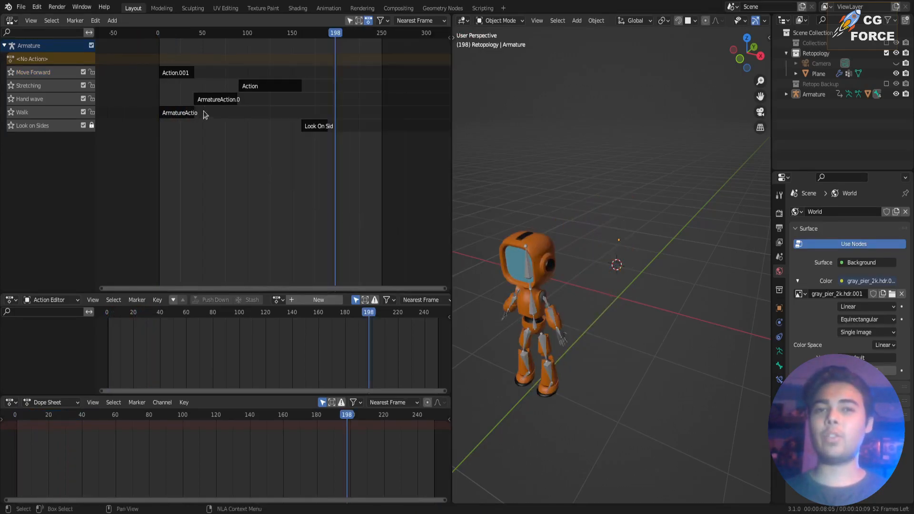
# Try shifting the Move Forward strip further along its track and undo the shift.
pyautogui.moveTo(173, 77); pyautogui.dragTo(221, 78)
pyautogui.hotkey('ctrl', 'z')
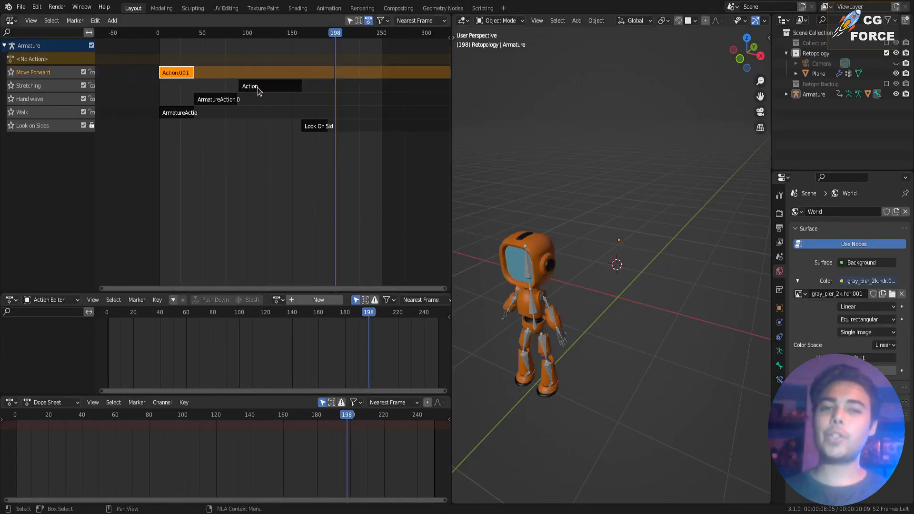
# Group the Move Forward, Stretching and Hand wave strips into meta strips and shift them together slightly along the timeline.
pyautogui.hotkey('ctrl', 'z')
pyautogui.click(190, 74)
pyautogui.keyDown('shift'); pyautogui.click(250, 87); pyautogui.keyUp('shift')
pyautogui.keyDown('shift'); pyautogui.click(221, 100); pyautogui.keyUp('shift')
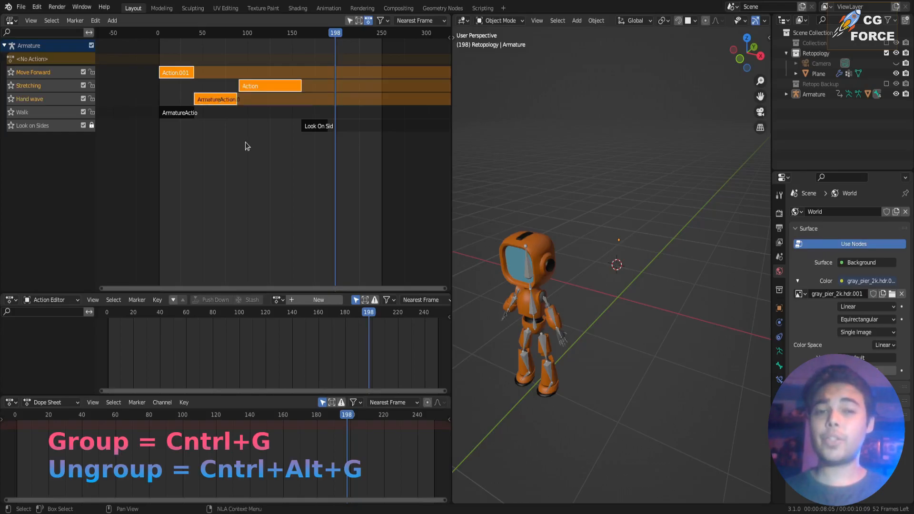
pyautogui.hotkey('ctrl', 'g')
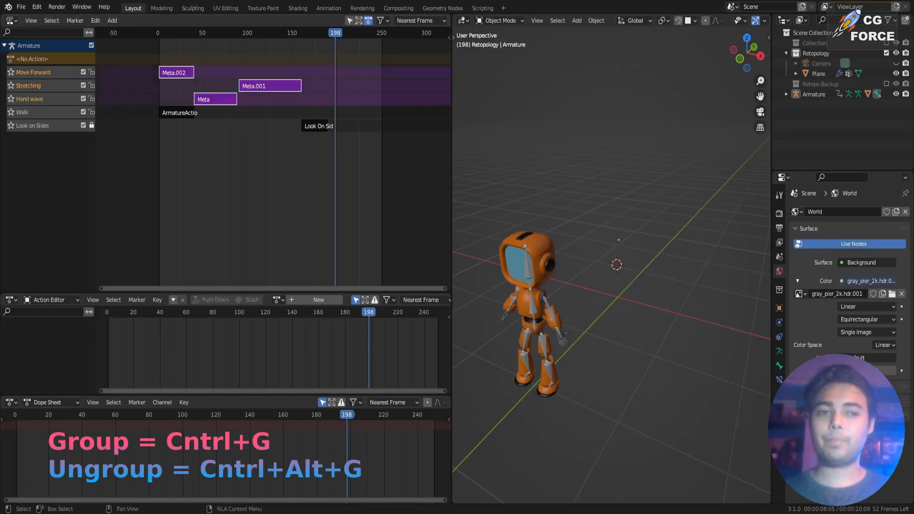
pyautogui.click(112, 22)
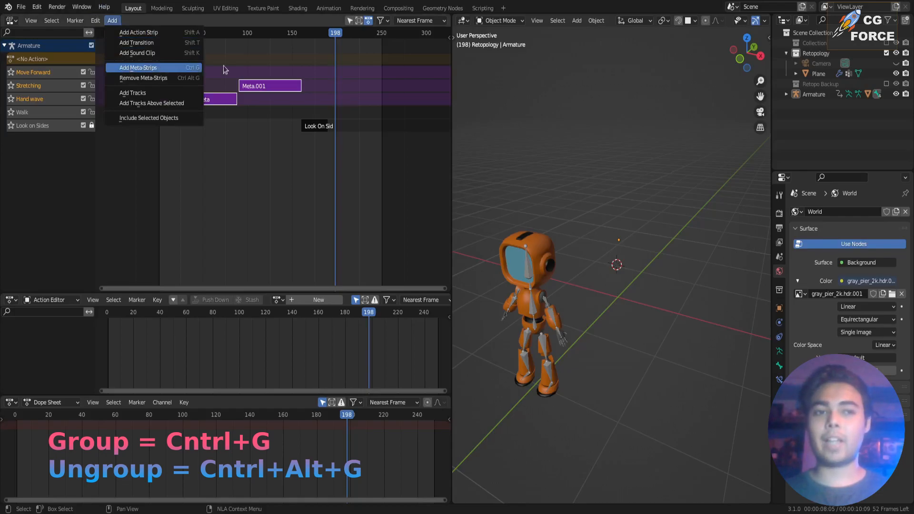
pyautogui.moveTo(255, 88)
pyautogui.mouseDown()
pyautogui.moveTo(300, 86)
pyautogui.moveTo(245, 86)
pyautogui.moveTo(331, 85)
pyautogui.moveTo(257, 94)
pyautogui.mouseUp()
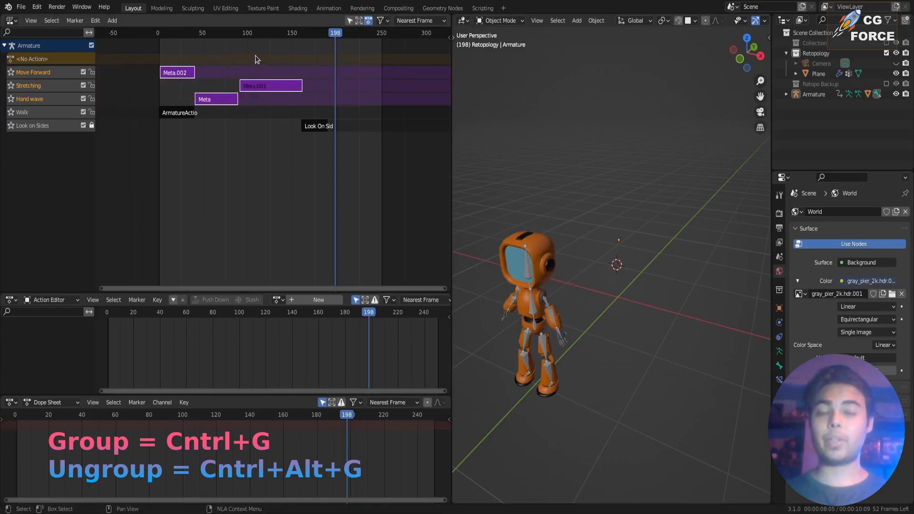
# Remove the meta strips to restore the individual Move Forward, Stretching and Hand wave action strips.
pyautogui.hotkey('ctrl', 'alt', 'g')
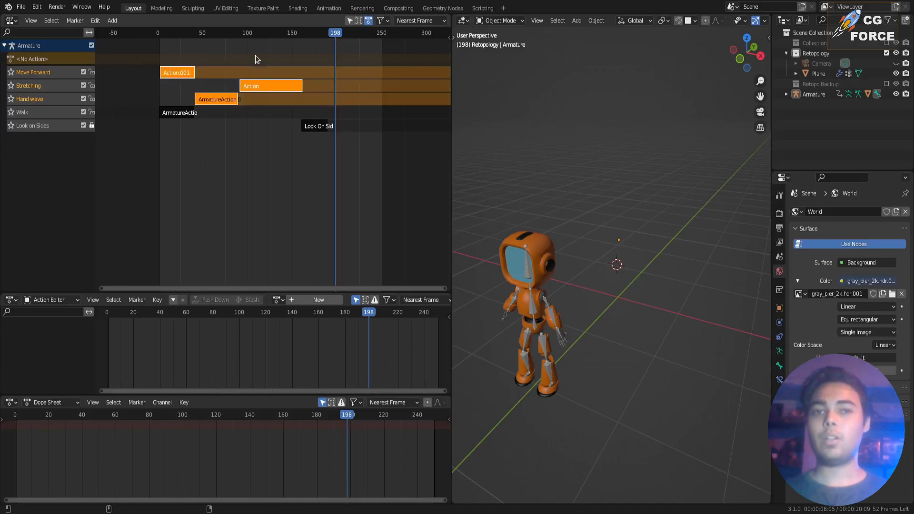
pyautogui.click(113, 21)
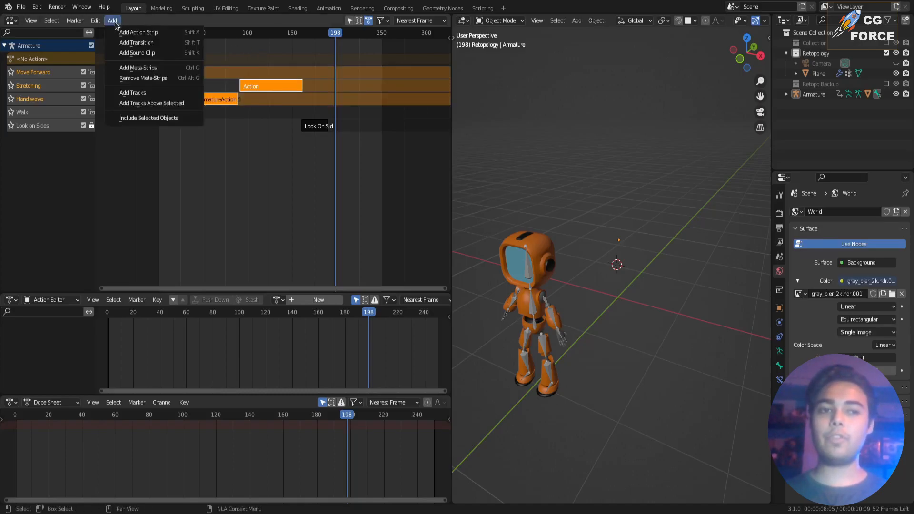
pyautogui.click(184, 79)
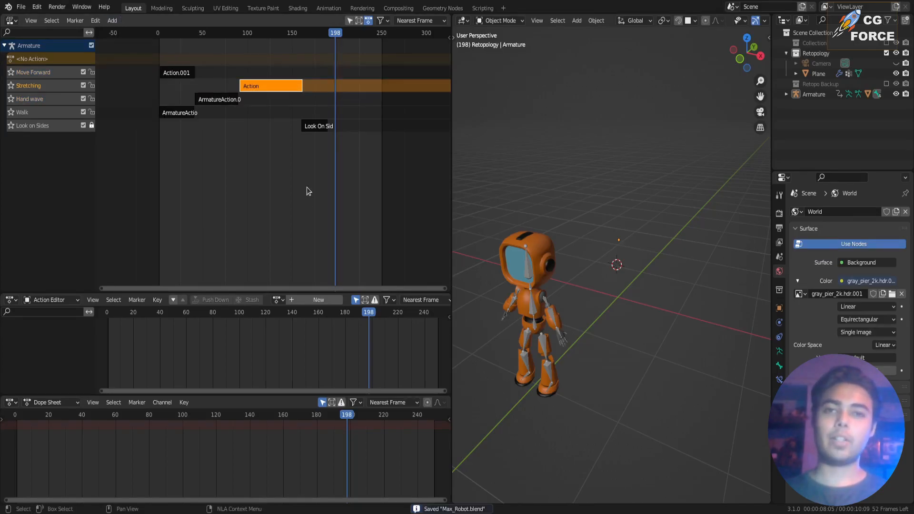
# Move the Stretching strip onto the Move Forward track, play the animation from the start, and scrub back to frame 14.
pyautogui.moveTo(257, 90); pyautogui.dragTo(255, 77)
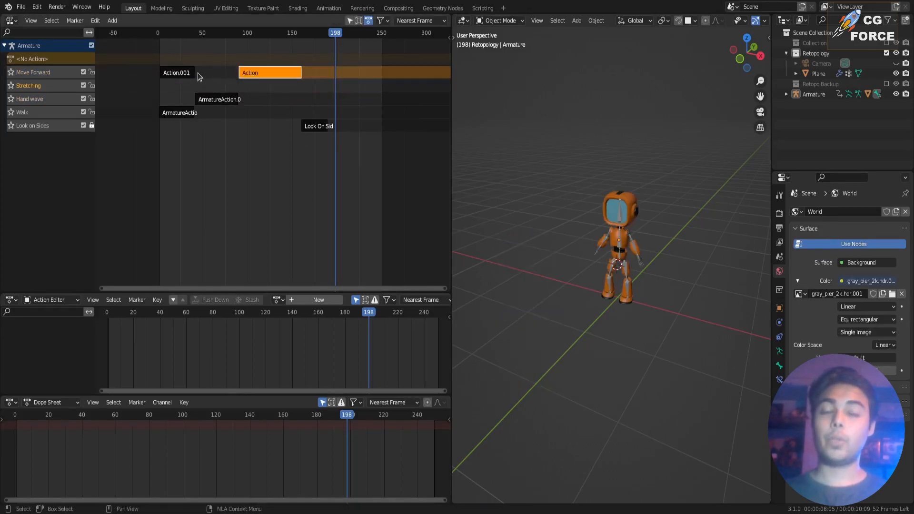
pyautogui.hotkey('shift', 'Left')
pyautogui.press('space')
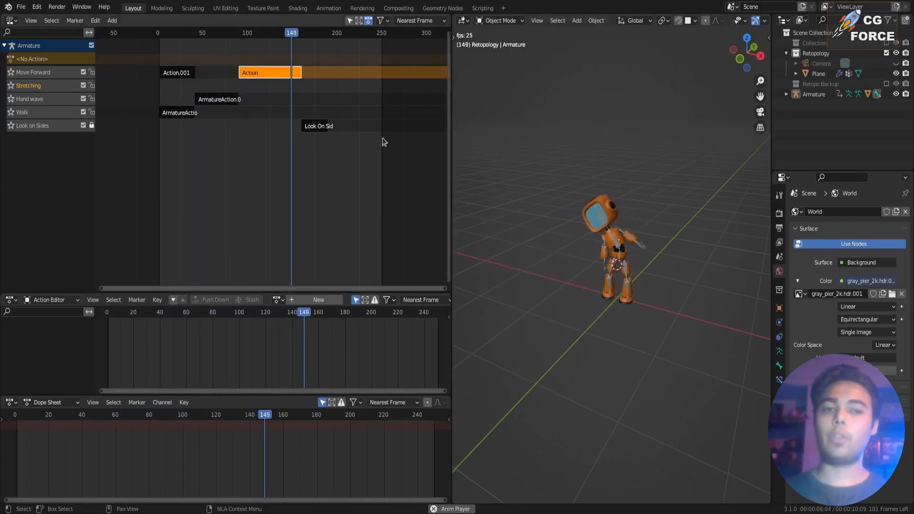
pyautogui.press('Escape')
pyautogui.hotkey('shift', 'Left')
pyautogui.press('space')
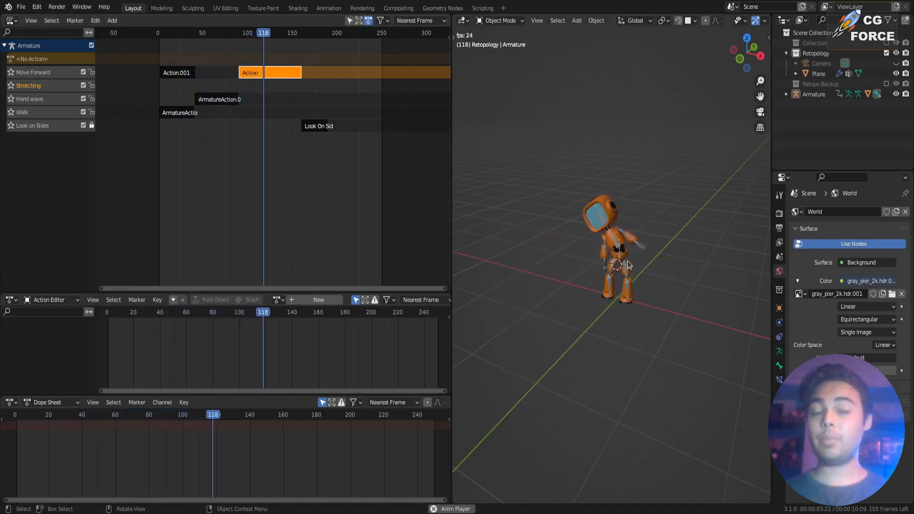
pyautogui.press('space')
pyautogui.moveTo(242, 35); pyautogui.dragTo(170, 36)
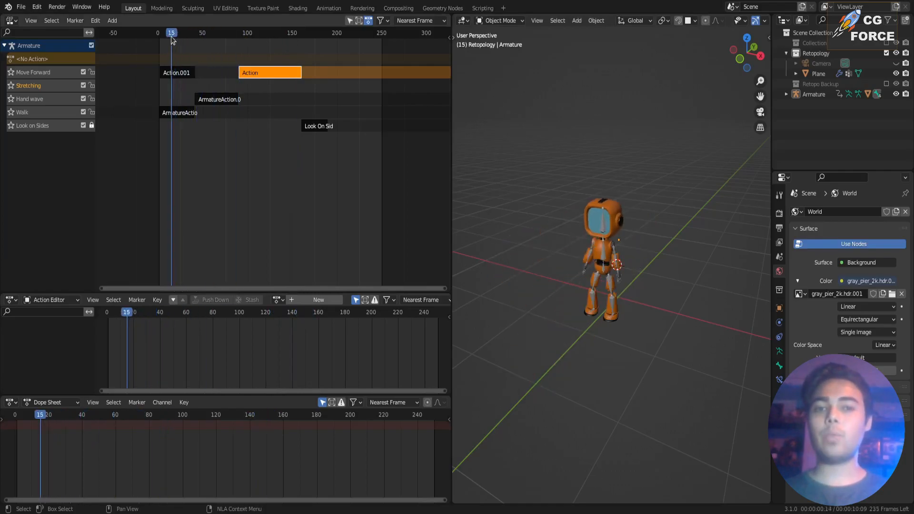
# Add a transition between the two action strips on the Move Forward track and play the animation from the start.
pyautogui.click(180, 75)
pyautogui.keyDown('shift'); pyautogui.click(250, 74); pyautogui.keyUp('shift')
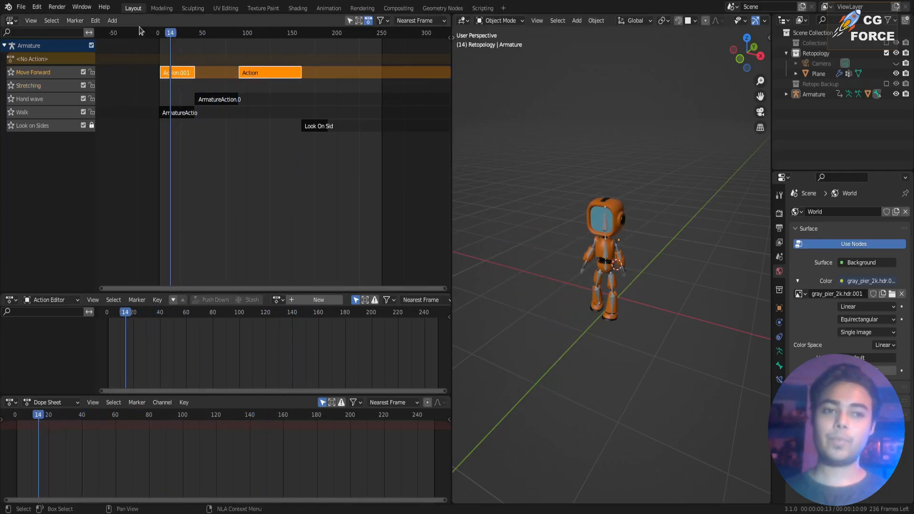
pyautogui.click(112, 21)
pyautogui.click(136, 43)
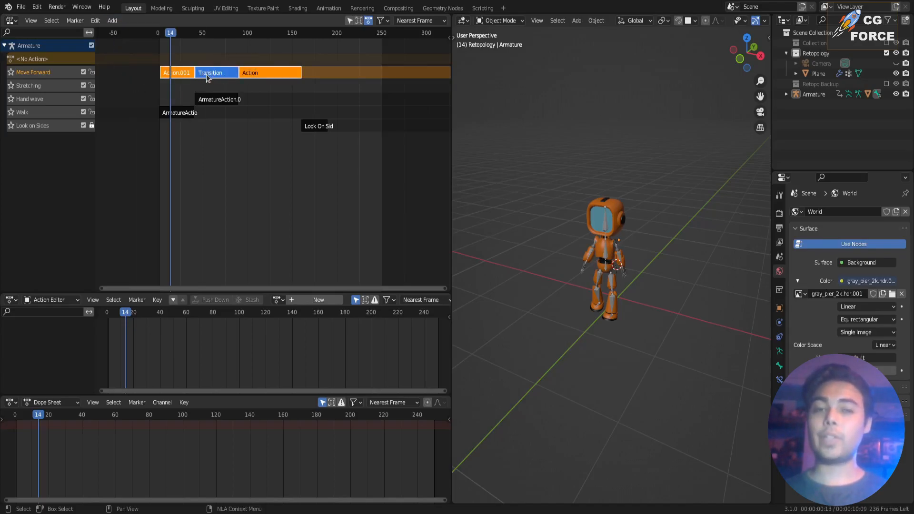
pyautogui.hotkey('shift', 'Left')
pyautogui.press('space')
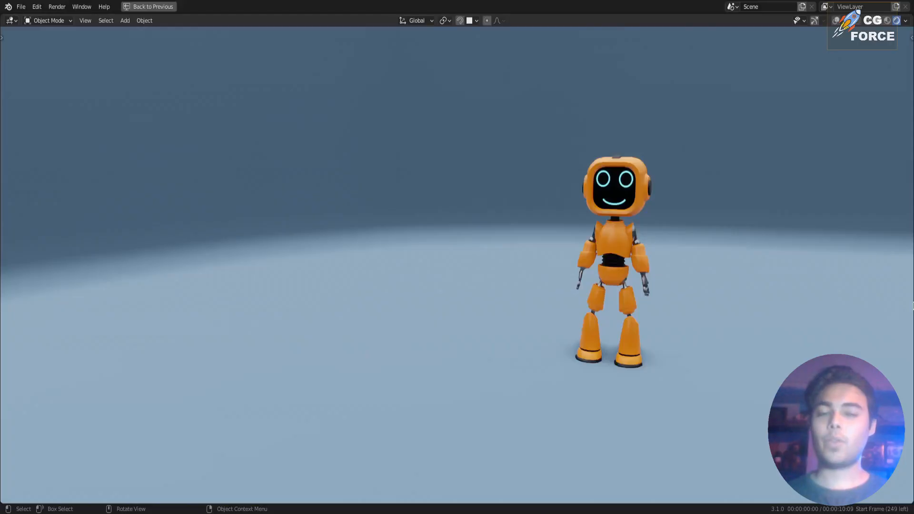
pyautogui.press('space')
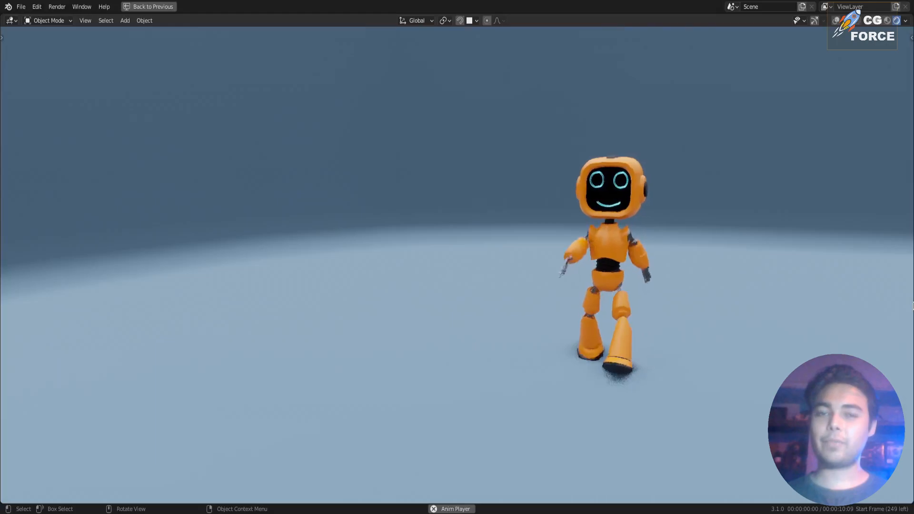